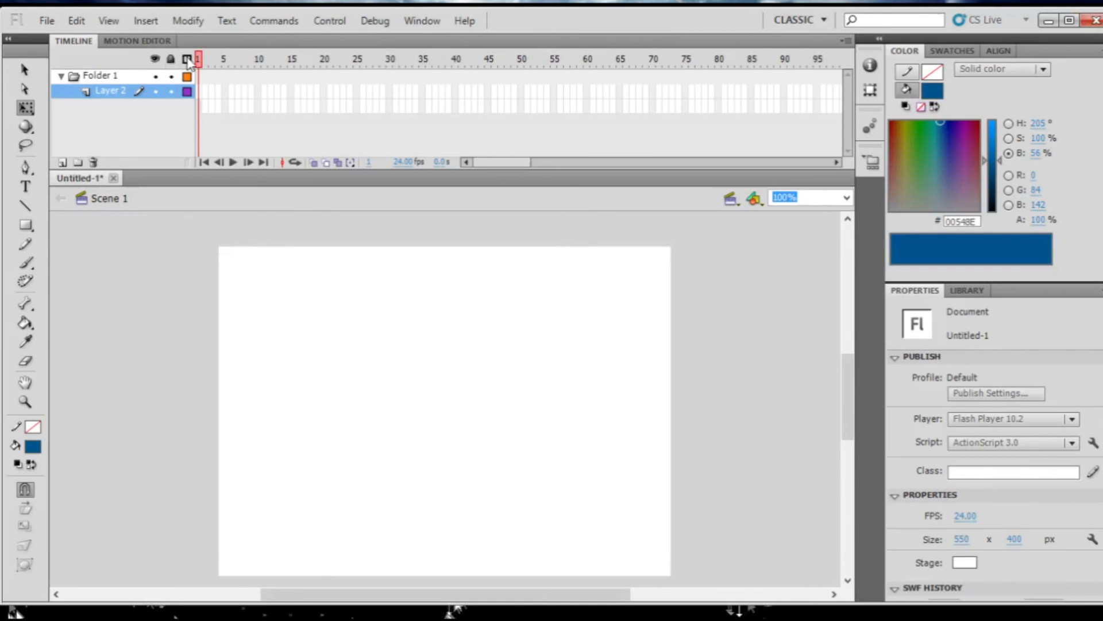
{"action": "left_click", "coordinate": [187, 76]}
{"action": "left_click", "coordinate": [188, 90]}
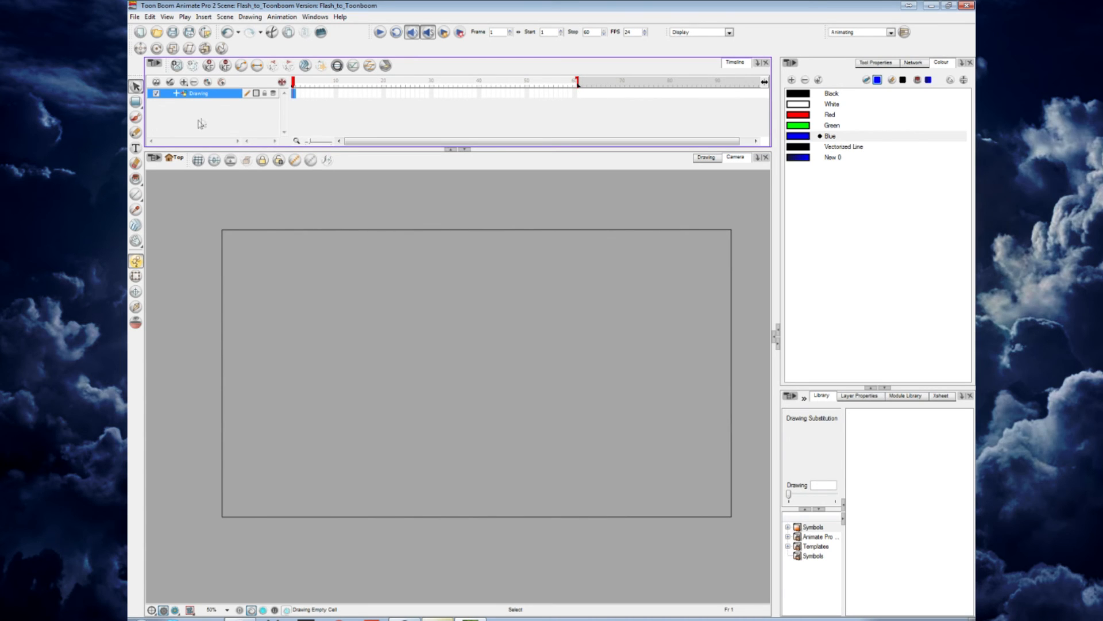
- Switch to Toon Boom Animate Pro and add a new drawing layer above the existing Drawing layer
{"action": "left_click", "coordinate": [184, 82]}
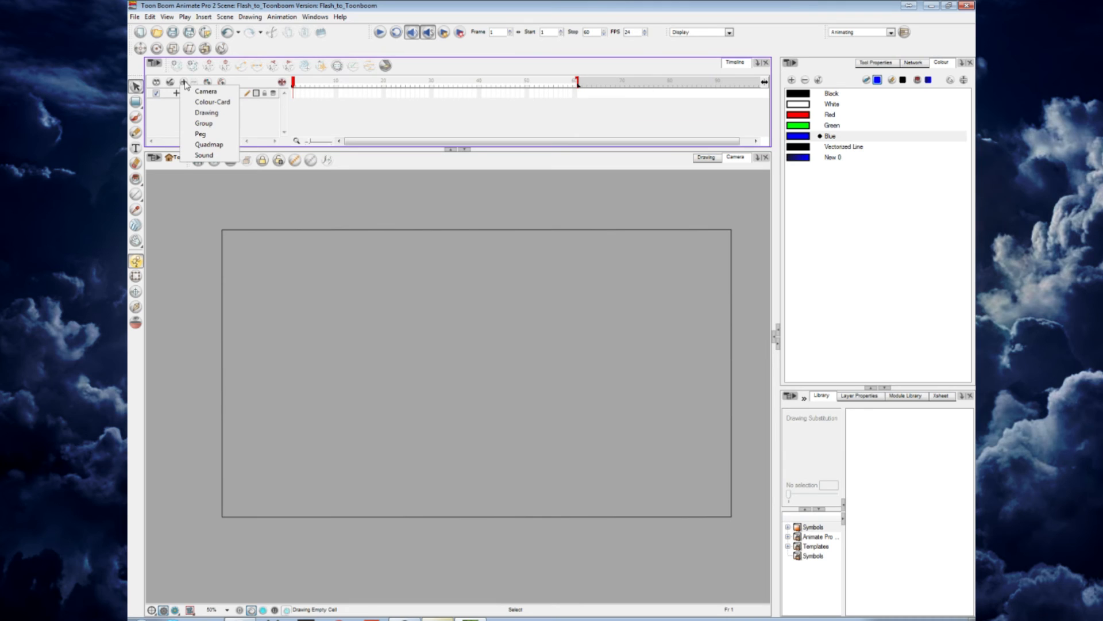
{"action": "left_click", "coordinate": [208, 115]}
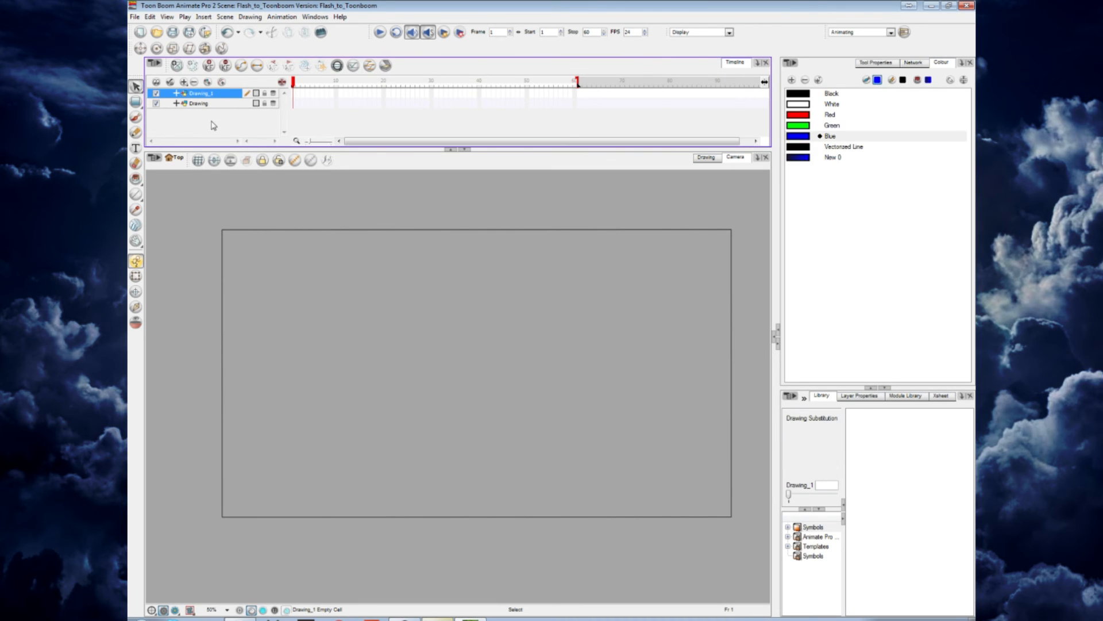
{"action": "right_click", "coordinate": [212, 122]}
{"action": "mouse_move", "coordinate": [236, 128]}
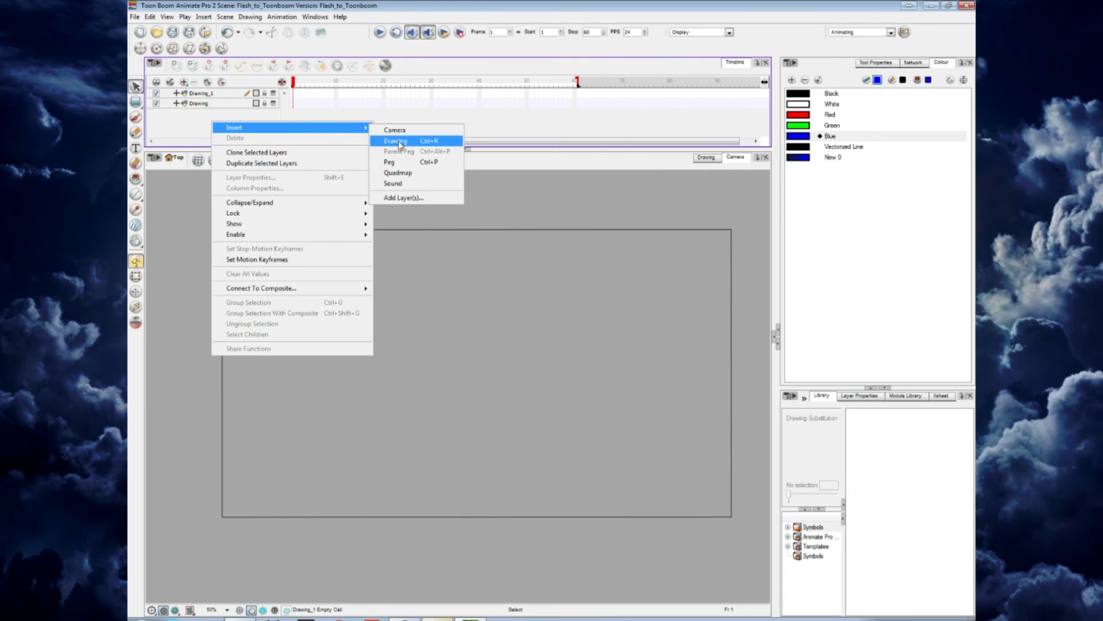
{"action": "left_click", "coordinate": [191, 120]}
{"action": "left_click", "coordinate": [208, 104]}
{"action": "right_click", "coordinate": [209, 105]}
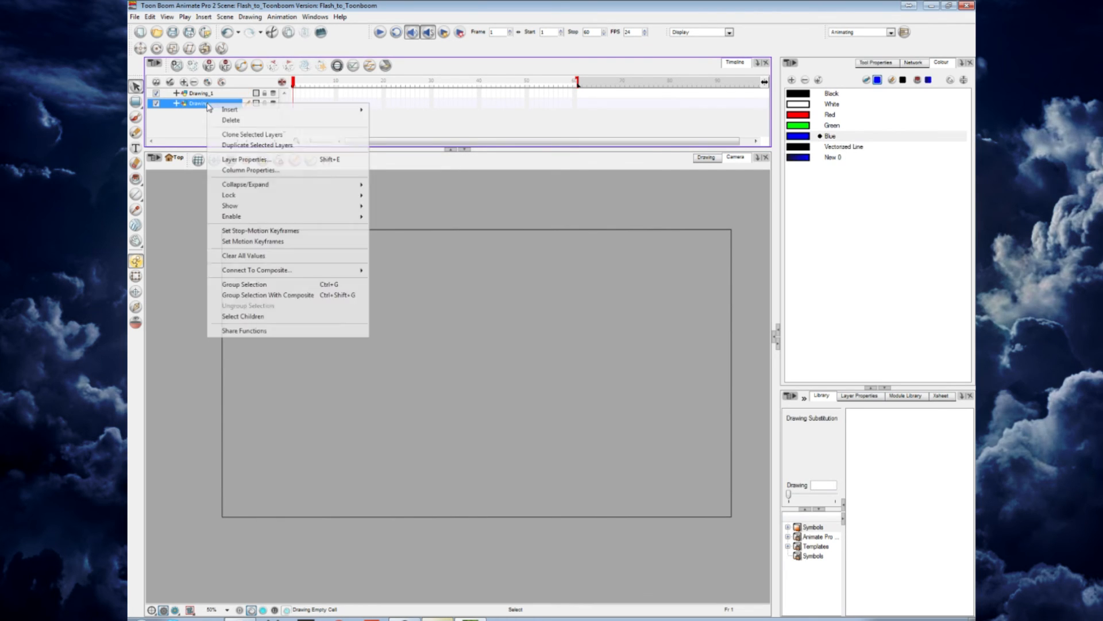
{"action": "left_click", "coordinate": [157, 103]}
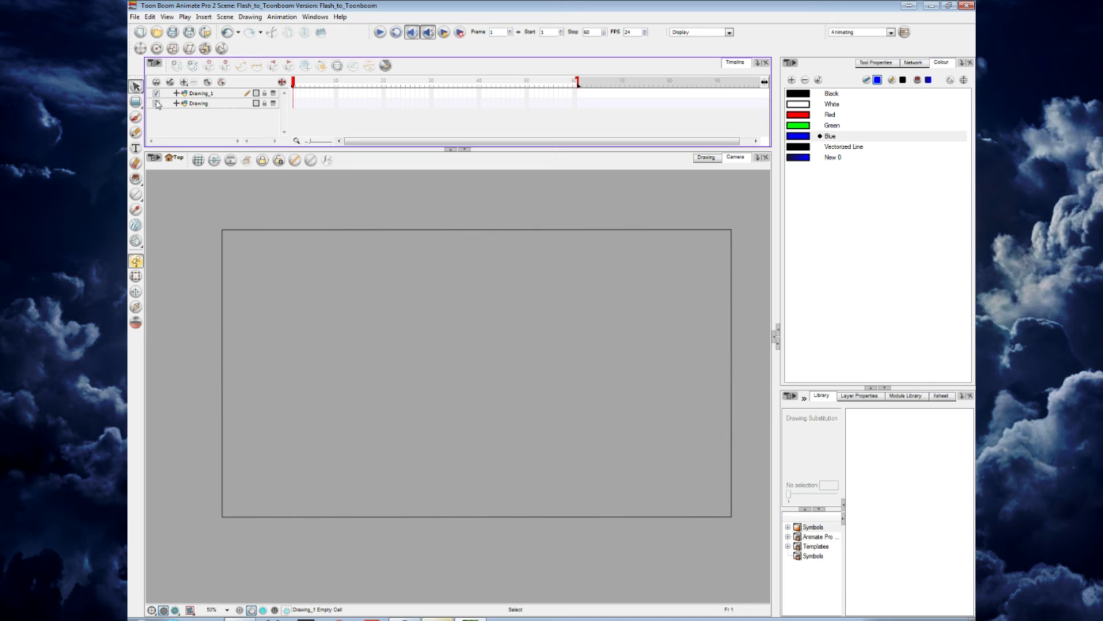
{"action": "left_click", "coordinate": [156, 103]}
- Select frame 5 of the Drawing layer, toggle Scrubbing and scrub the playhead along the timeline
{"action": "left_click", "coordinate": [312, 104]}
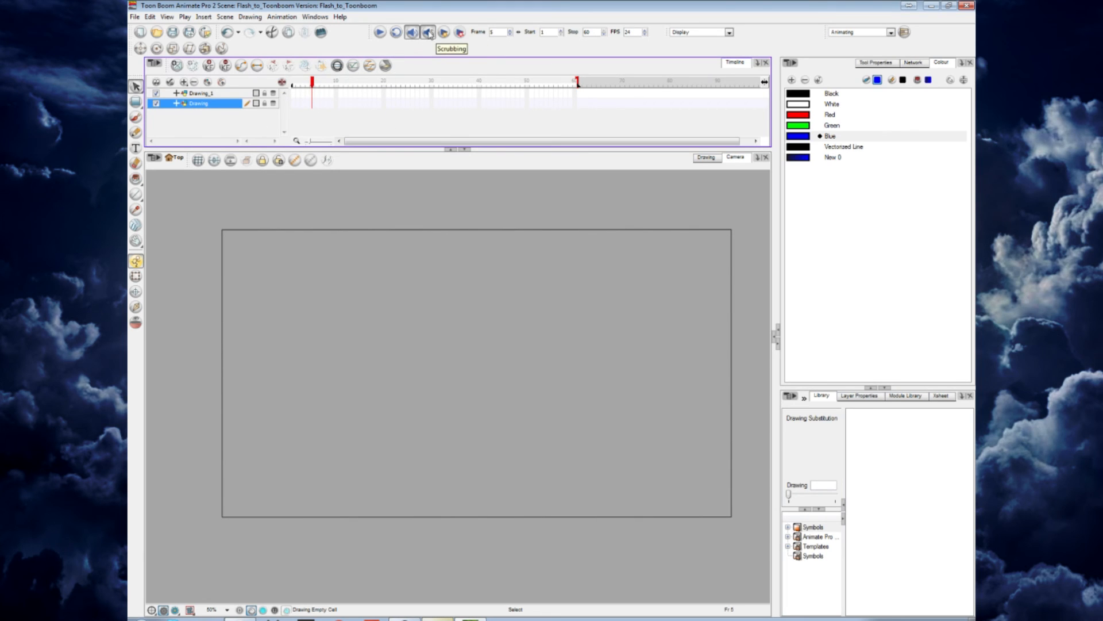
{"action": "left_click", "coordinate": [429, 33]}
{"action": "left_click_drag", "start_coordinate": [315, 83], "coordinate": [459, 106]}
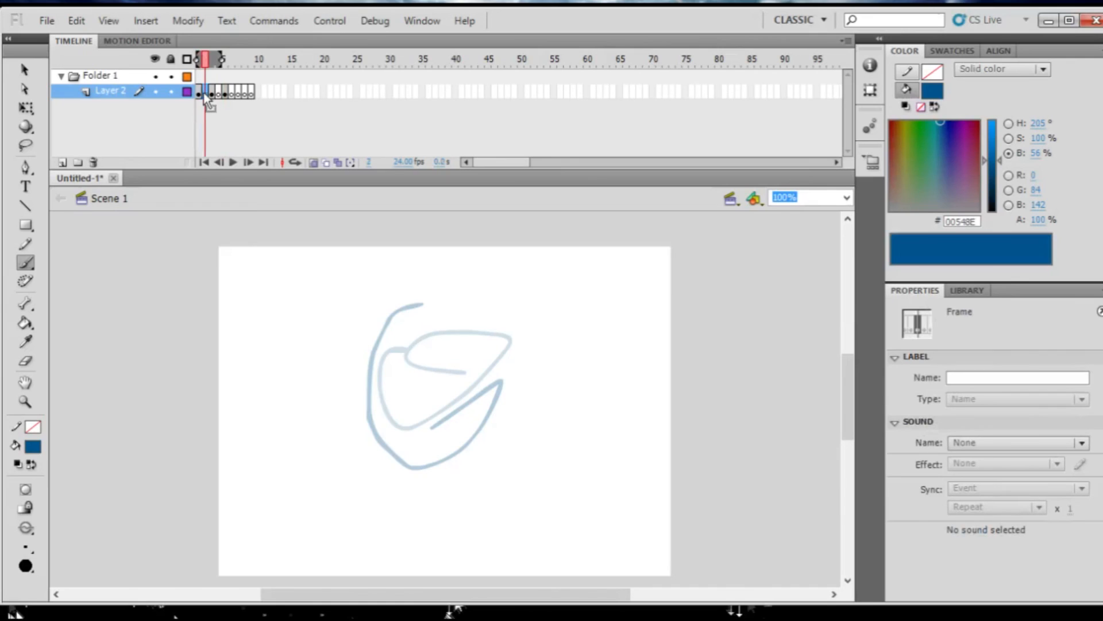
- In Flash, insert a keyframe at frame 11 and a blank keyframe at frame 12 of Layer 2
{"action": "left_click", "coordinate": [201, 92]}
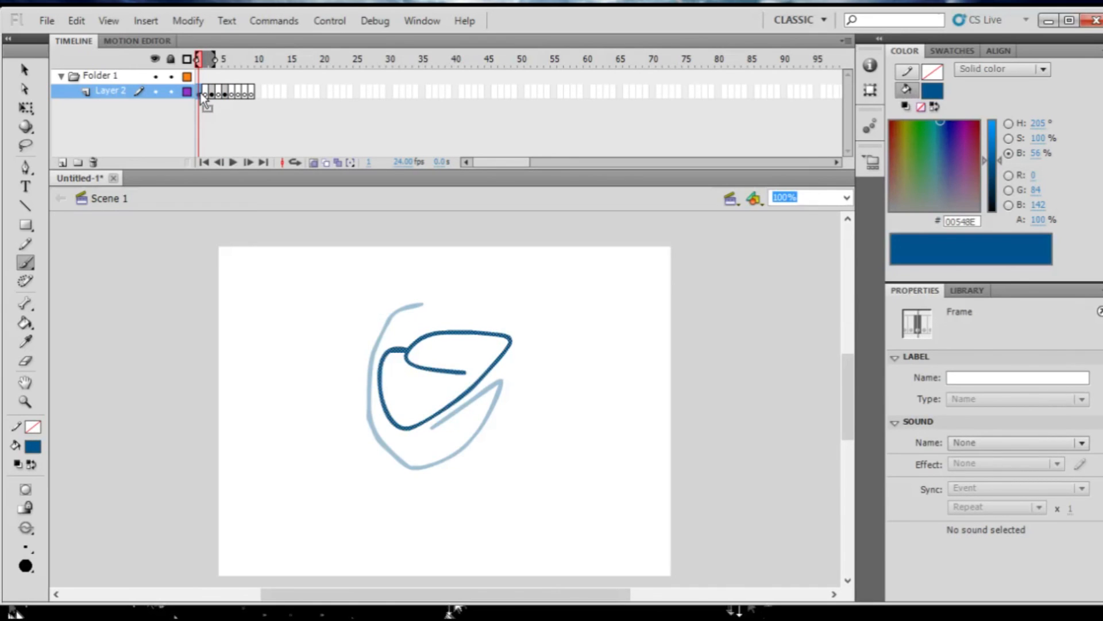
{"action": "left_click", "coordinate": [246, 95]}
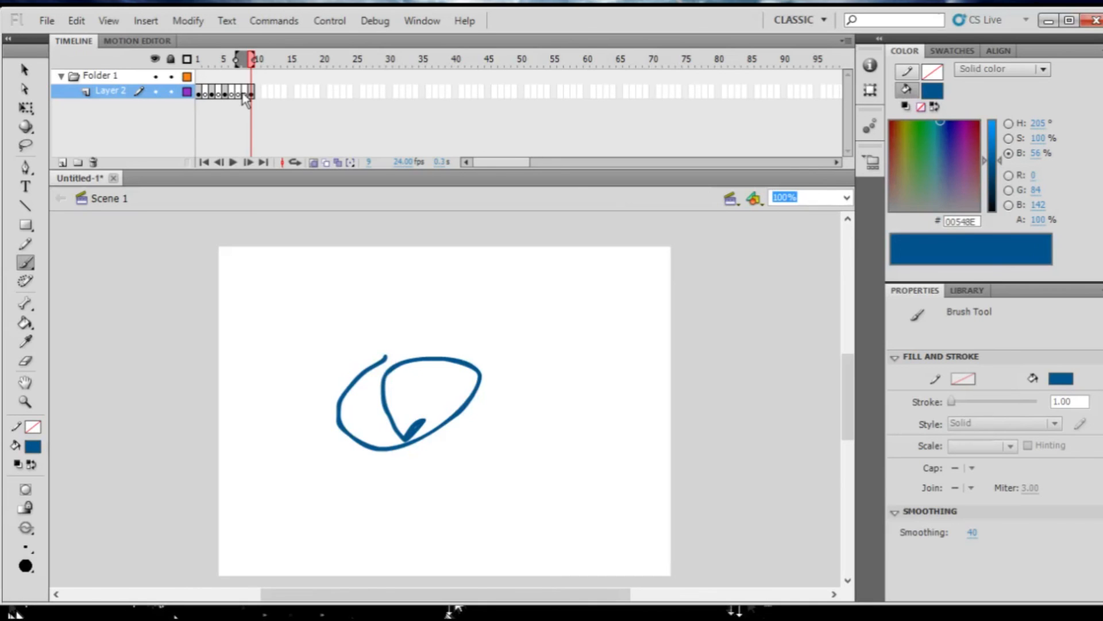
{"action": "left_click", "coordinate": [264, 94]}
{"action": "key", "text": "F6"}
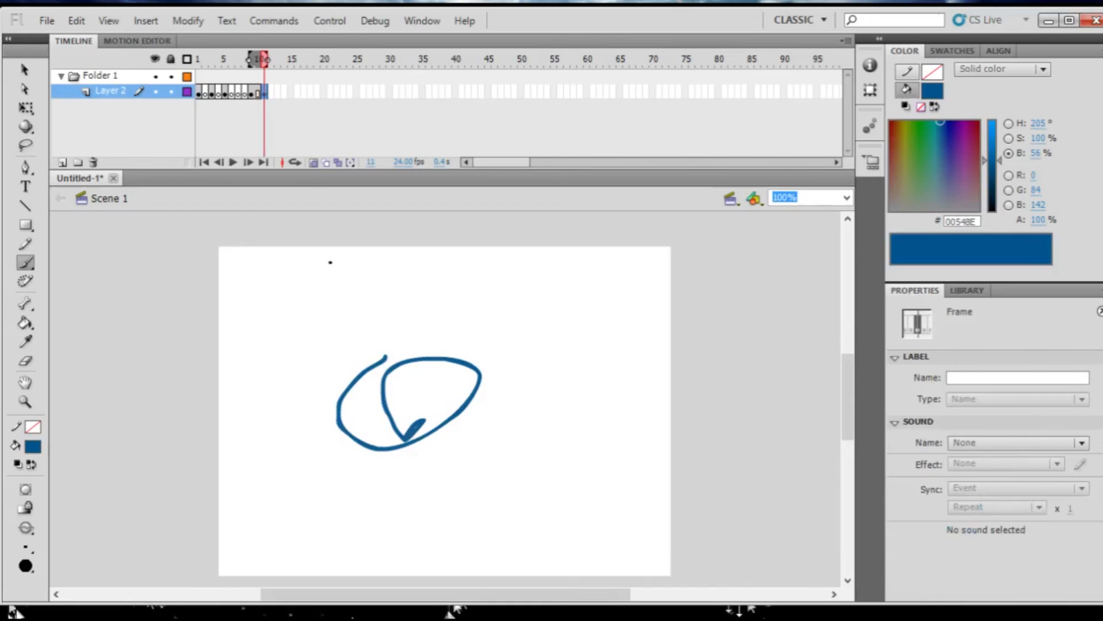
{"action": "left_click", "coordinate": [271, 96]}
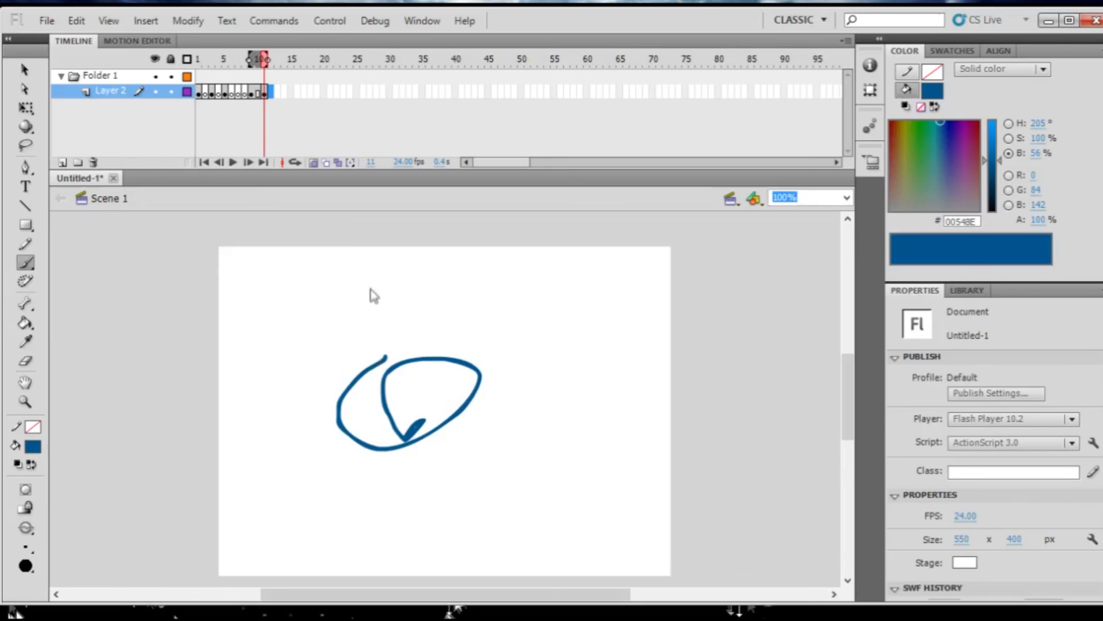
{"action": "key", "text": "F7"}
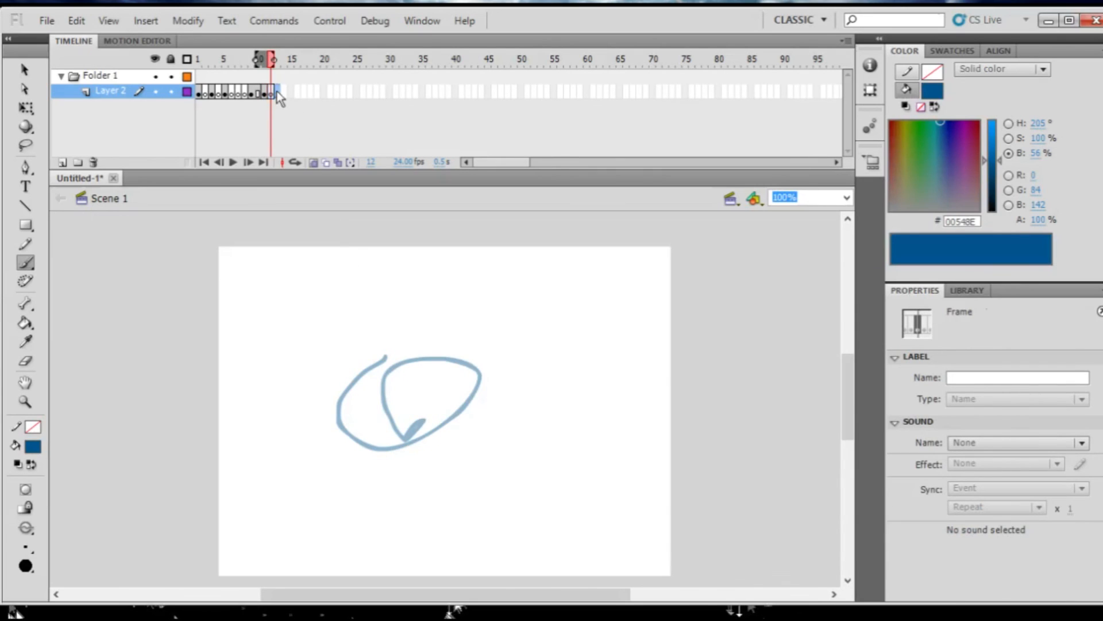
{"action": "left_click", "coordinate": [277, 91]}
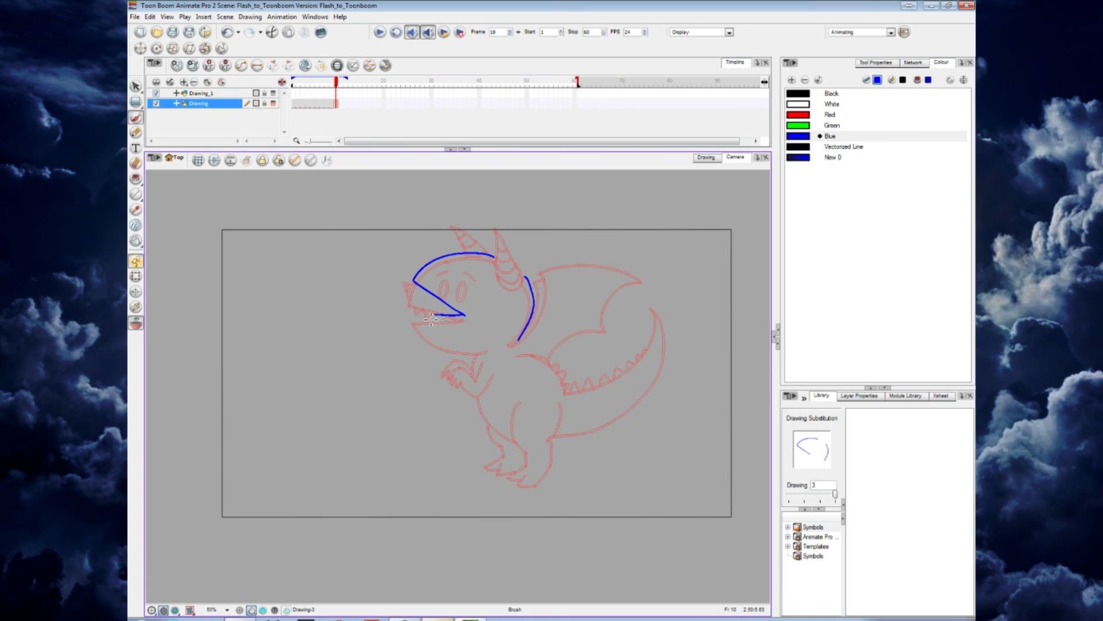
- Back in Toon Boom Animate Pro, finish the blue open-mouthed dragon pose at frame 10, tracing over the onion skin
{"action": "mouse_move", "coordinate": [440, 314]}
{"action": "left_mouse_down"}
{"action": "mouse_move", "coordinate": [415, 331]}
{"action": "mouse_move", "coordinate": [489, 359]}
{"action": "left_mouse_up"}
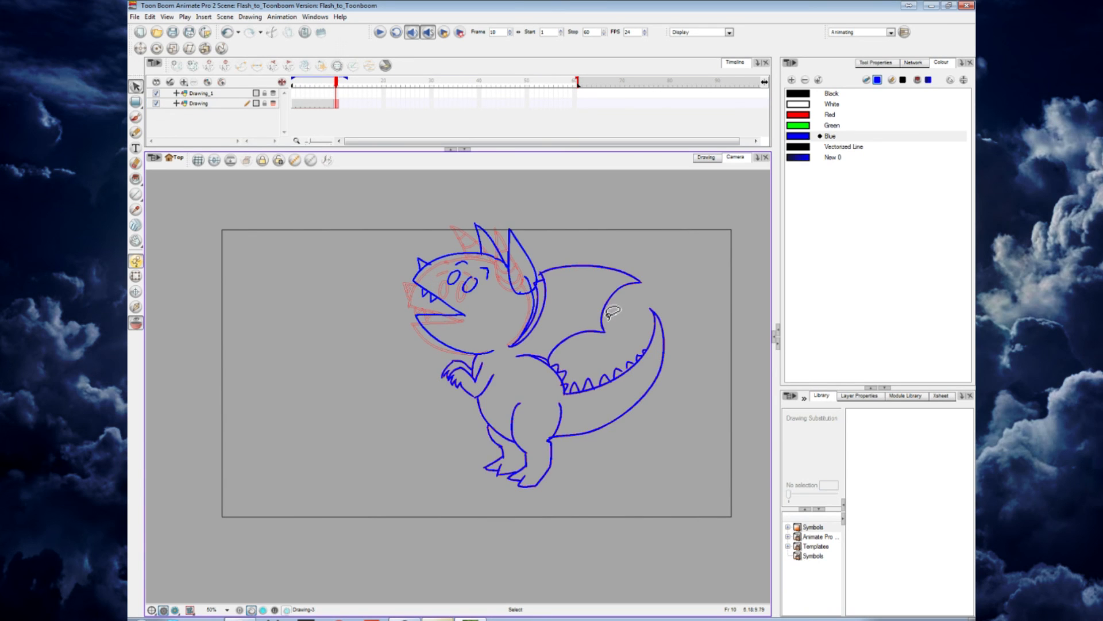
{"action": "left_click_drag", "start_coordinate": [608, 311], "coordinate": [598, 343]}
{"action": "key", "text": "alt+e"}
{"action": "key", "text": "alt+s"}
- Delete the exposed cells between the drawings at frames 1 and 10 of the Drawing layer and check the gap
{"action": "left_click_drag", "start_coordinate": [333, 104], "coordinate": [303, 107]}
{"action": "right_click", "coordinate": [300, 103]}
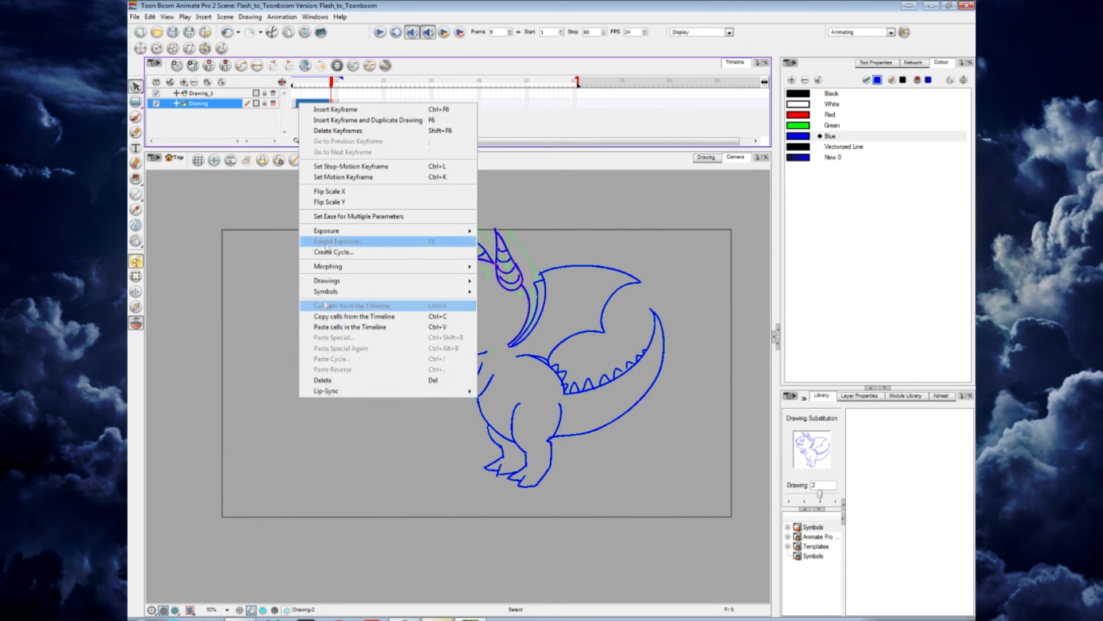
{"action": "left_click", "coordinate": [328, 379]}
{"action": "left_click", "coordinate": [337, 105]}
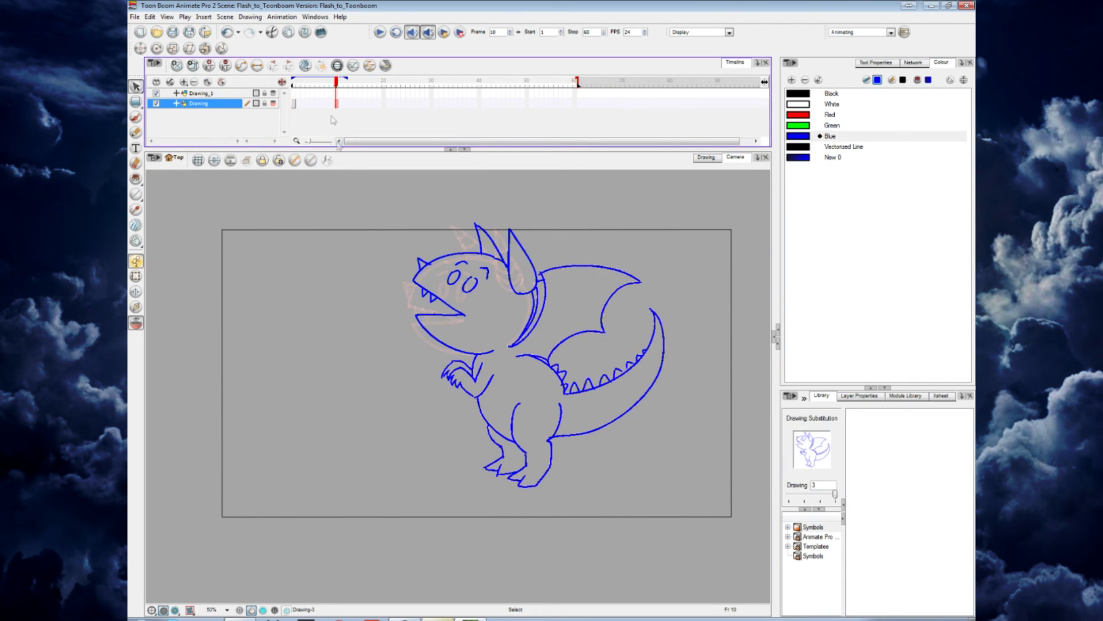
{"action": "left_click", "coordinate": [323, 106]}
{"action": "left_click", "coordinate": [304, 106]}
{"action": "mouse_move", "coordinate": [302, 80]}
{"action": "left_mouse_down"}
{"action": "mouse_move", "coordinate": [352, 83]}
{"action": "mouse_move", "coordinate": [306, 86]}
{"action": "mouse_move", "coordinate": [342, 83]}
{"action": "left_mouse_up"}
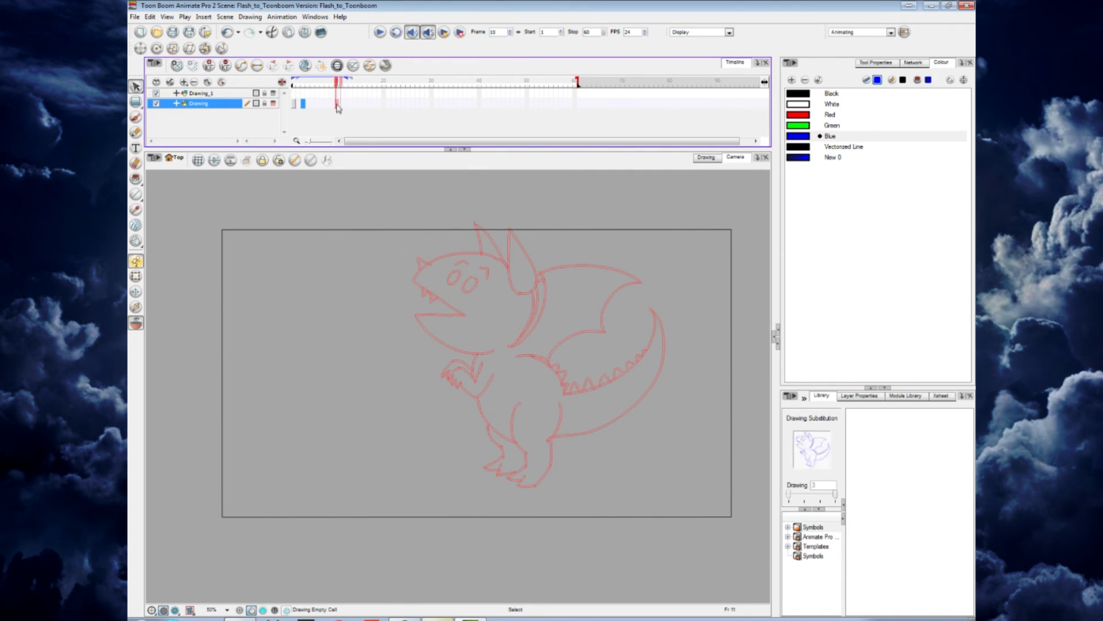
{"action": "left_click", "coordinate": [338, 105]}
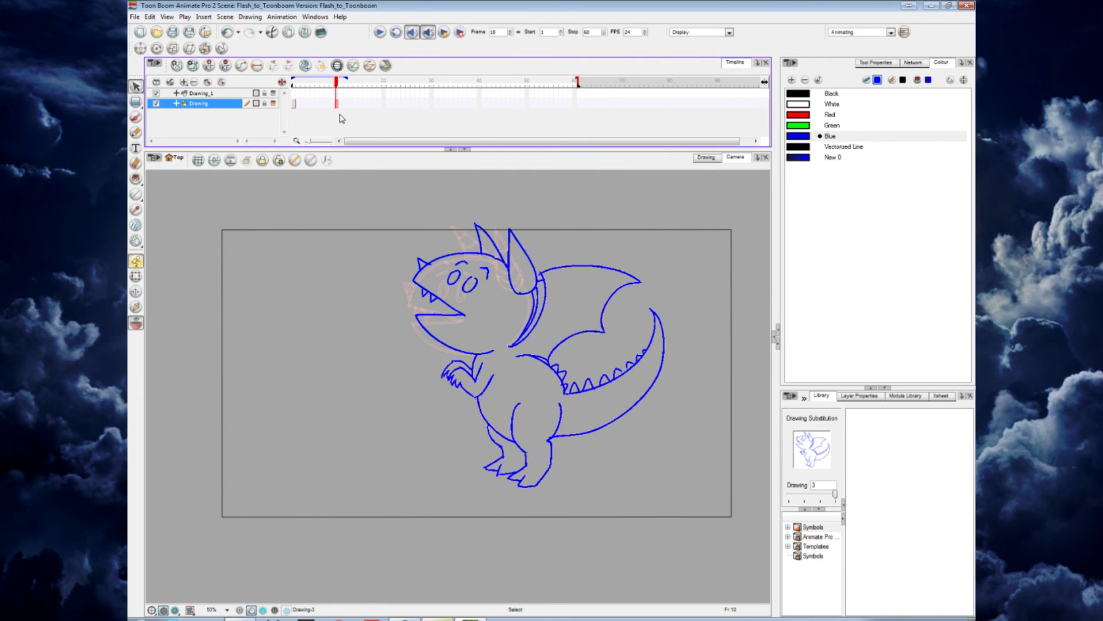
- Create an empty drawing at frame 14 of the Drawing layer
{"action": "left_click", "coordinate": [356, 104]}
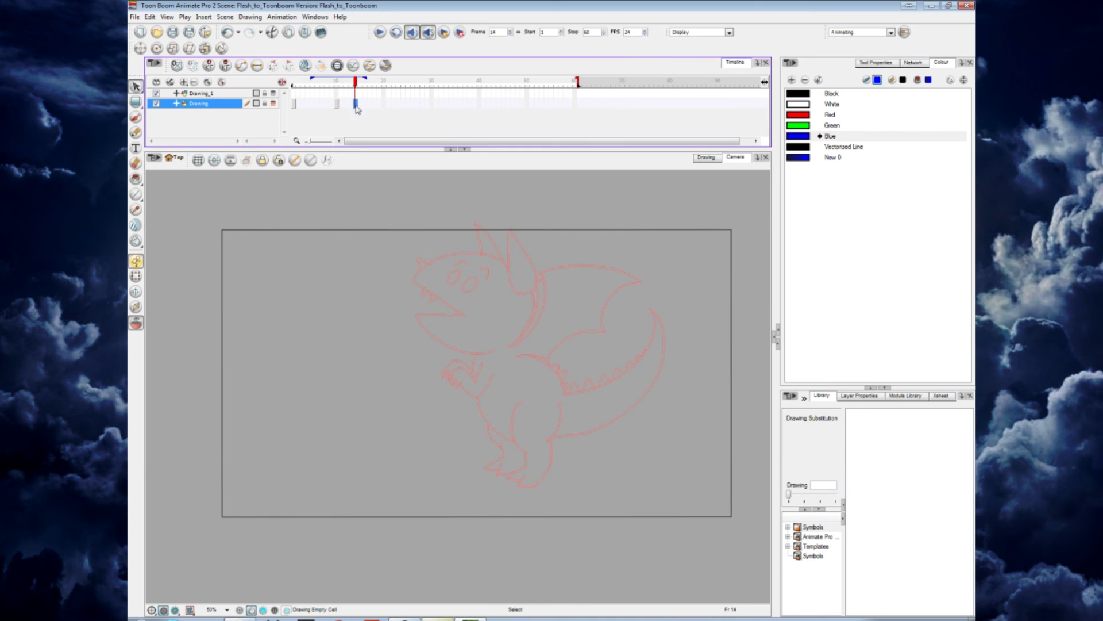
{"action": "right_click", "coordinate": [357, 107]}
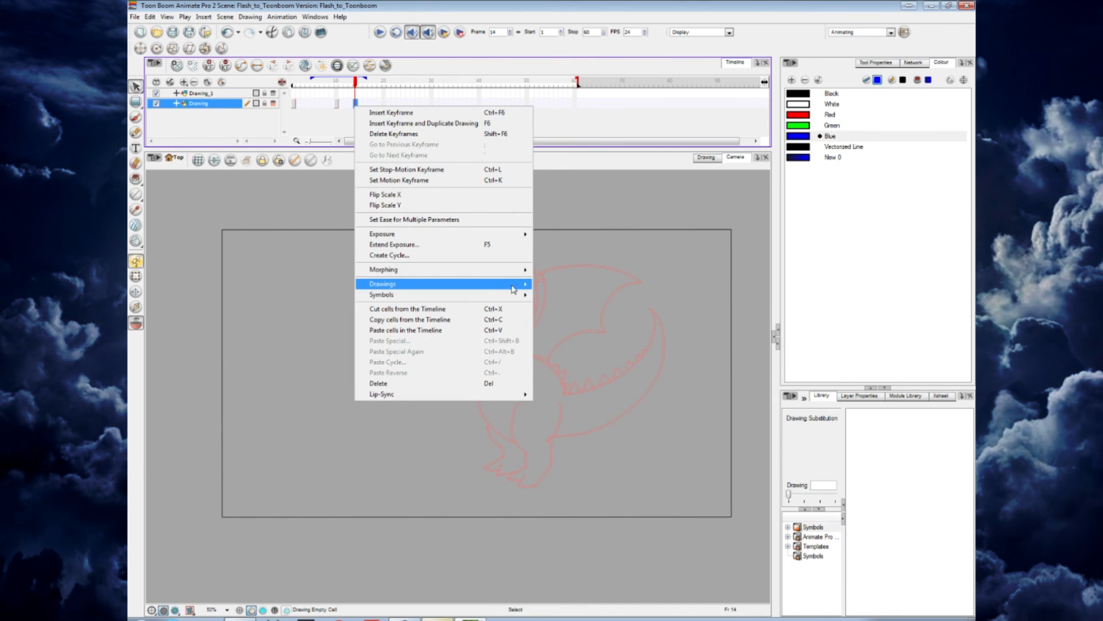
{"action": "mouse_move", "coordinate": [511, 288]}
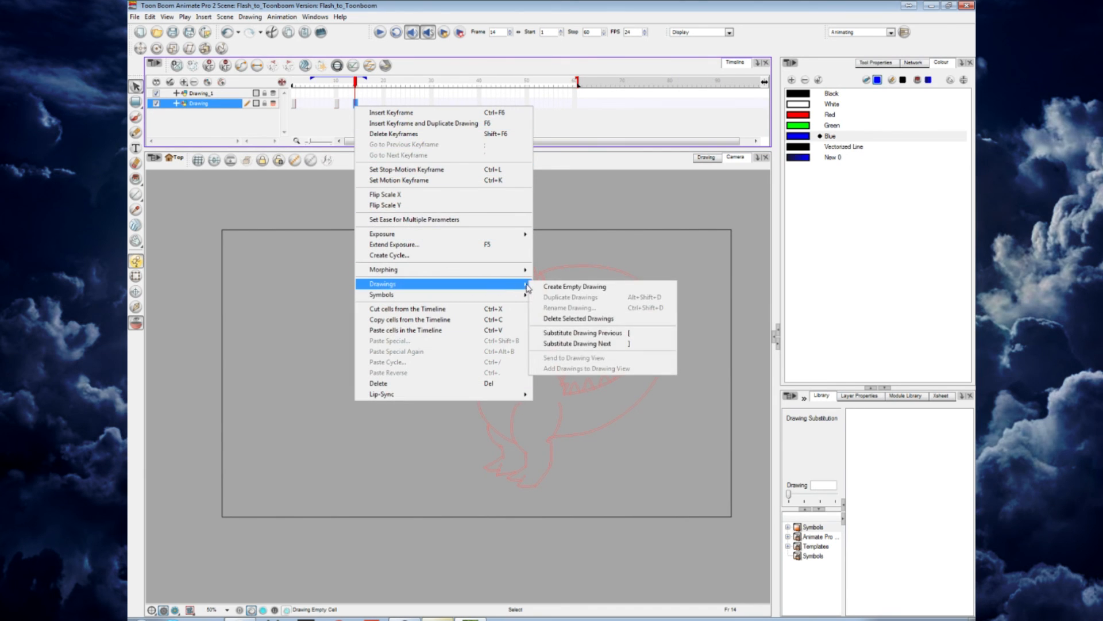
{"action": "left_click", "coordinate": [601, 287]}
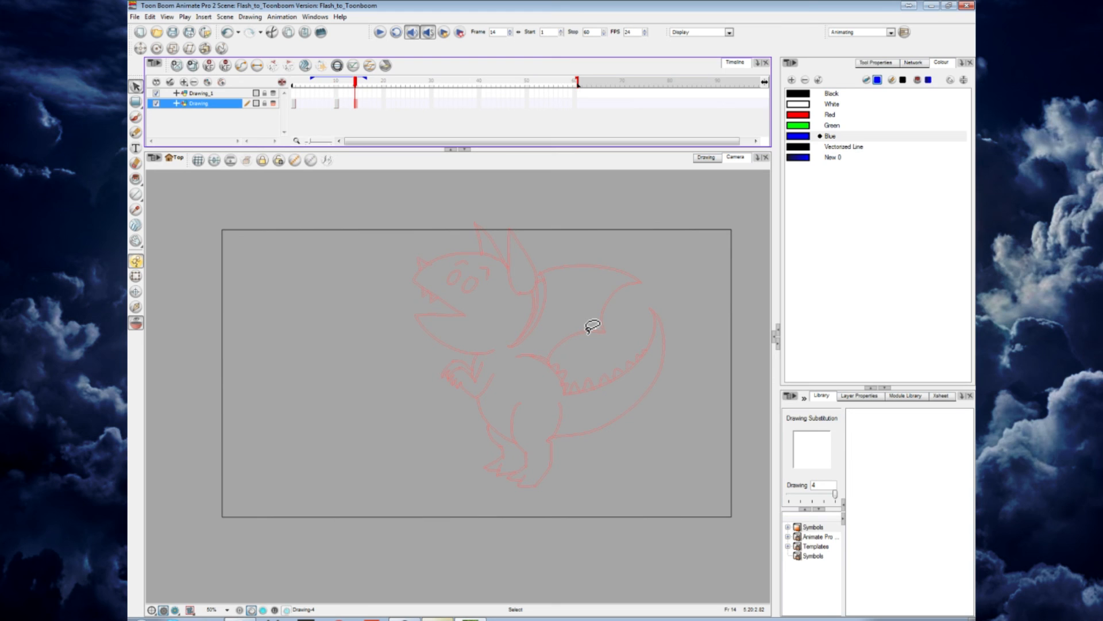
- Extend the exposure of the Drawing layer's first drawing through frame 6
{"action": "left_click", "coordinate": [337, 106]}
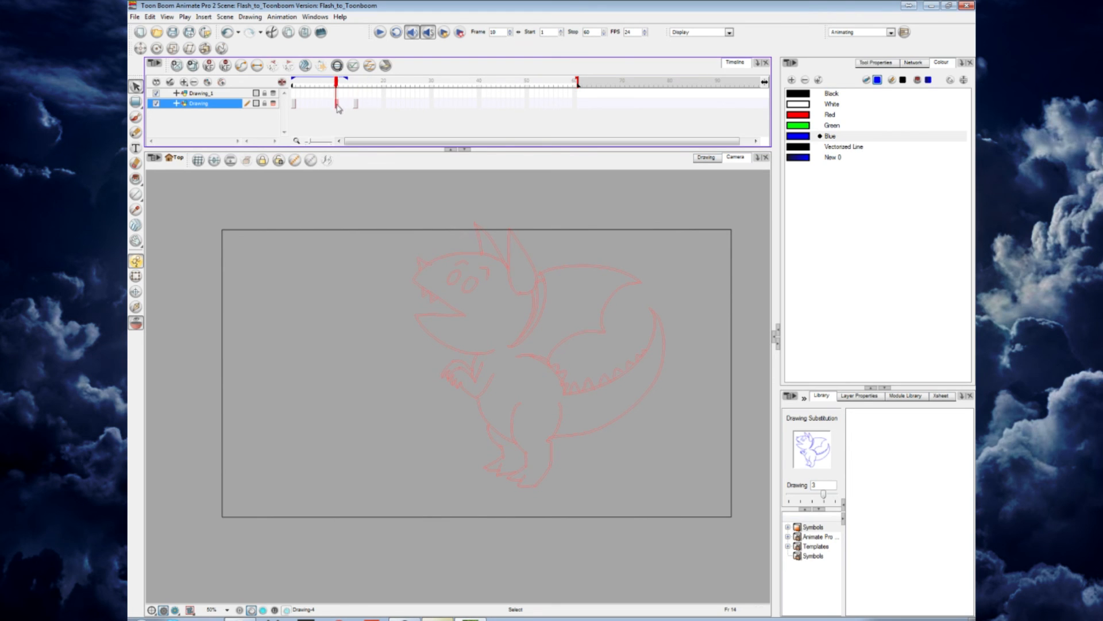
{"action": "left_click", "coordinate": [294, 107]}
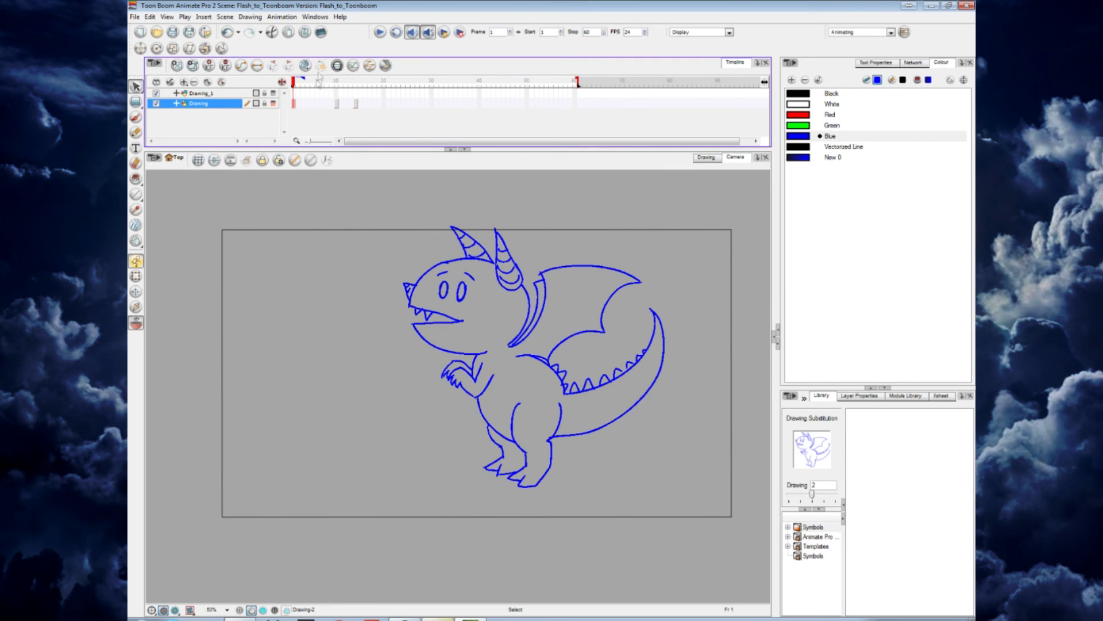
{"action": "left_click", "coordinate": [308, 104]}
{"action": "left_click", "coordinate": [316, 104]}
{"action": "right_click", "coordinate": [318, 105]}
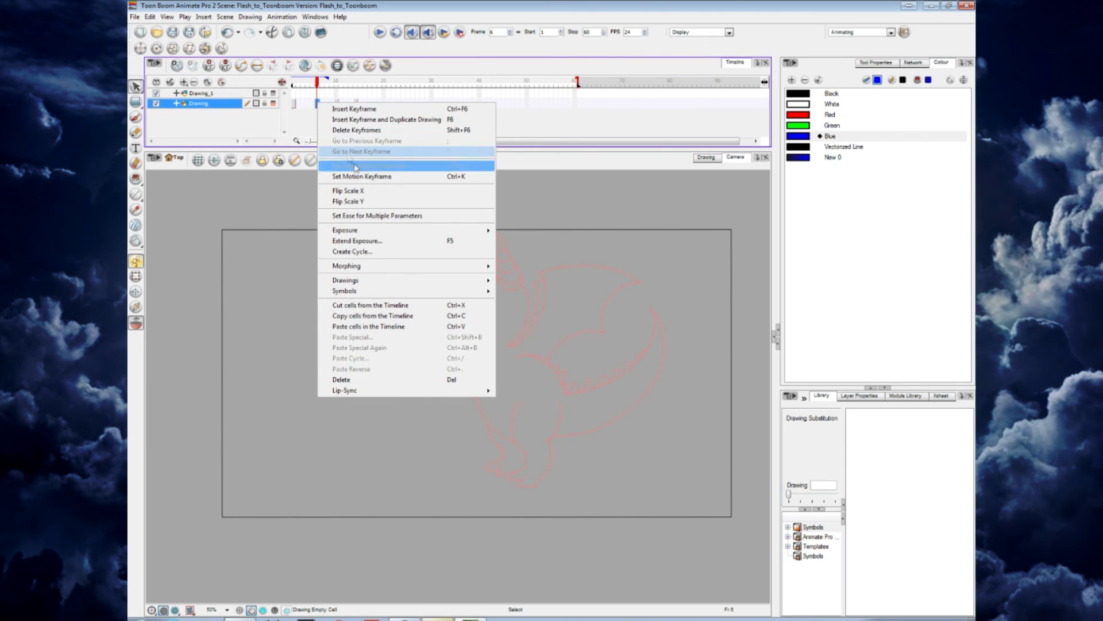
{"action": "mouse_move", "coordinate": [411, 236]}
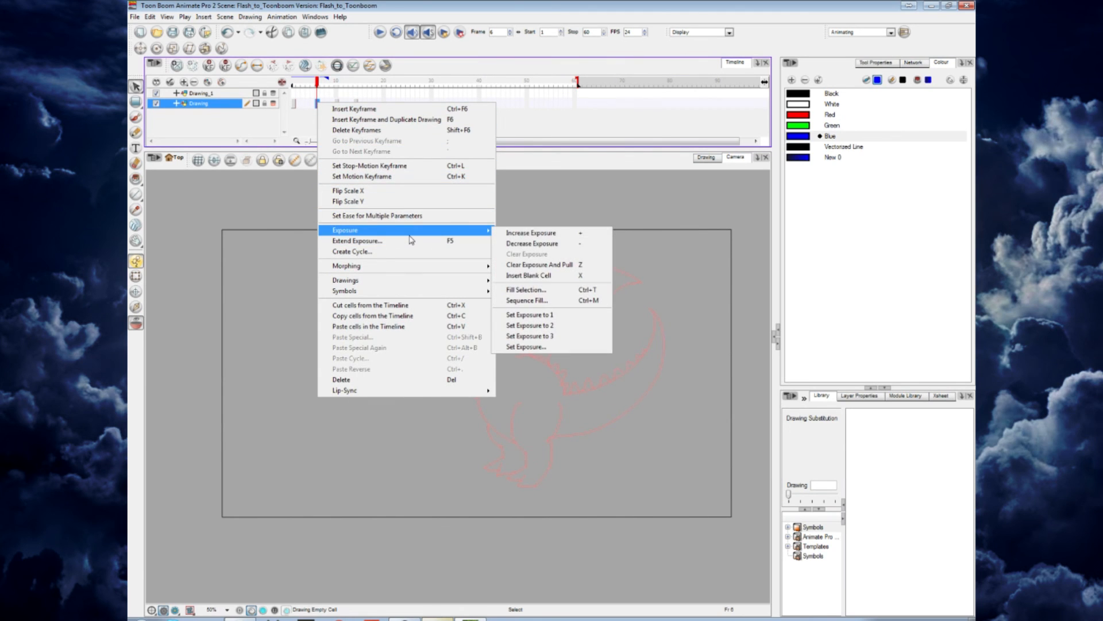
{"action": "left_click", "coordinate": [476, 244]}
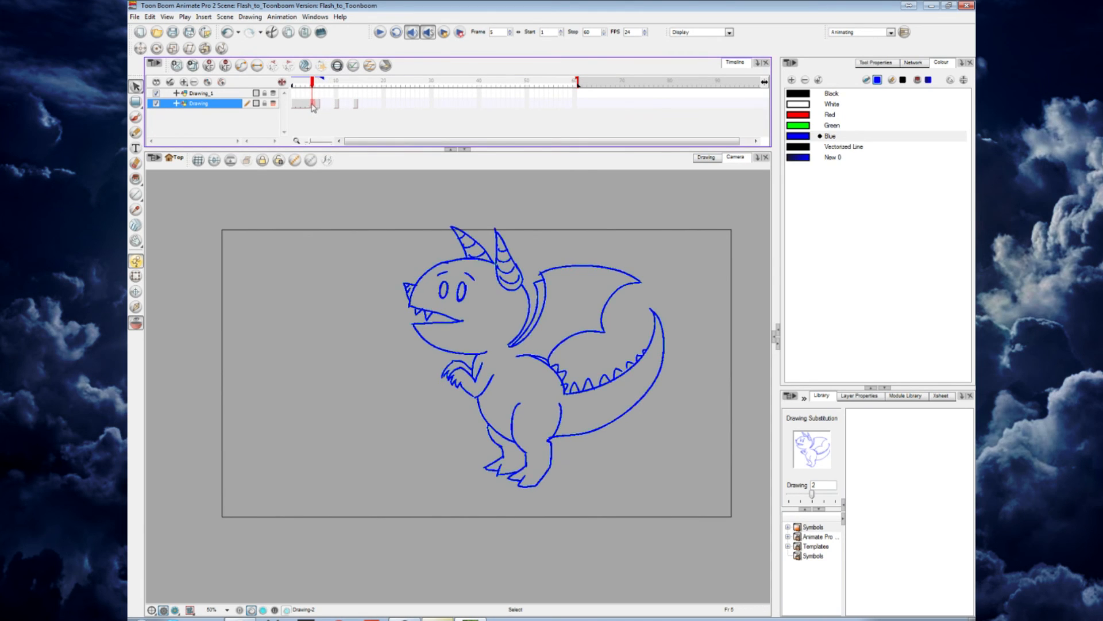
{"action": "left_click_drag", "start_coordinate": [314, 105], "coordinate": [304, 108]}
{"action": "right_click", "coordinate": [306, 105]}
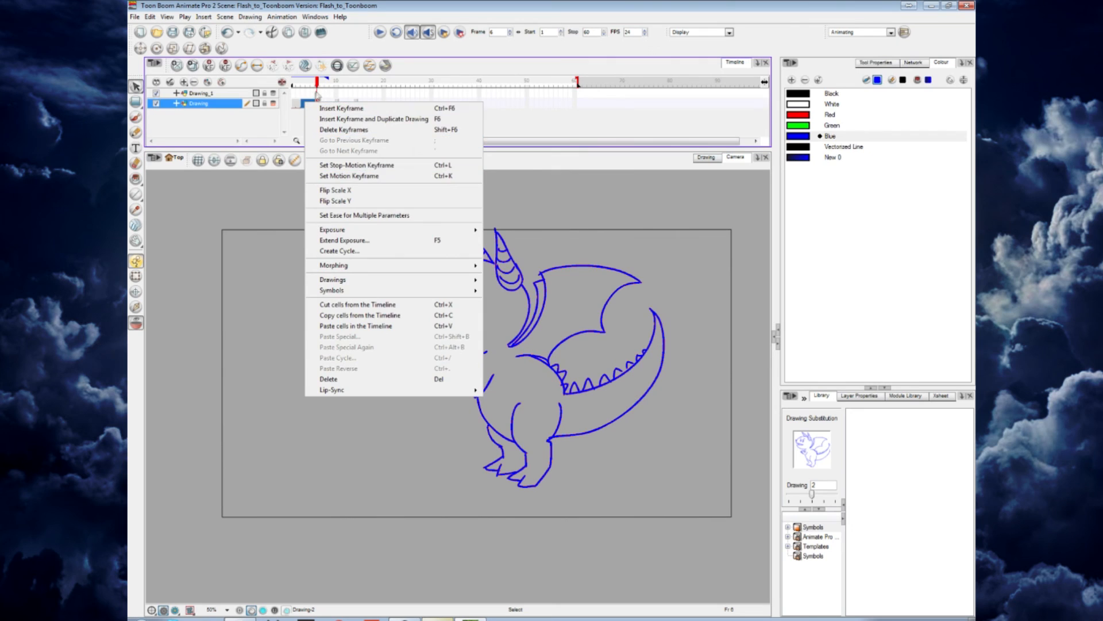
{"action": "left_click", "coordinate": [318, 95]}
- Decrease the exposure at frame 6 of the Drawing layer
{"action": "left_click", "coordinate": [318, 104]}
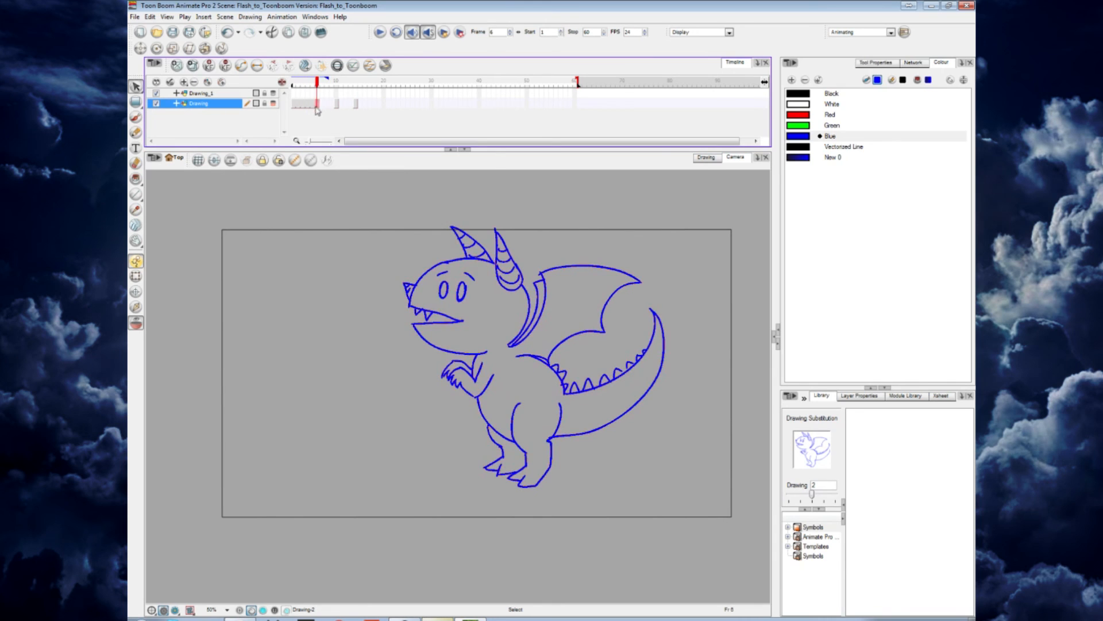
{"action": "right_click", "coordinate": [316, 108]}
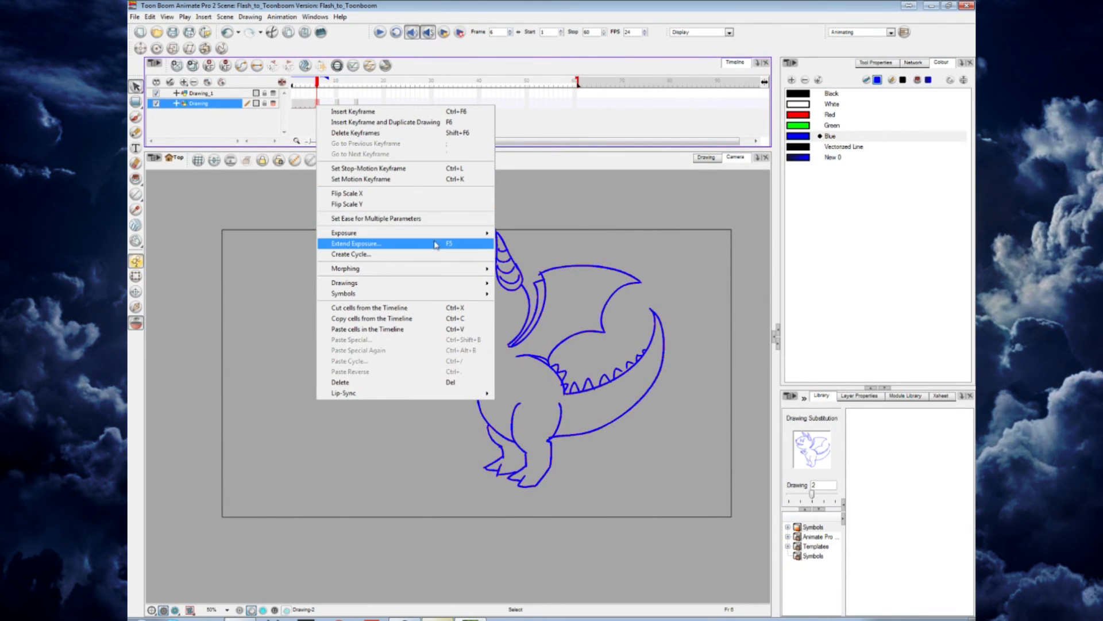
{"action": "mouse_move", "coordinate": [435, 234]}
{"action": "left_click", "coordinate": [553, 246]}
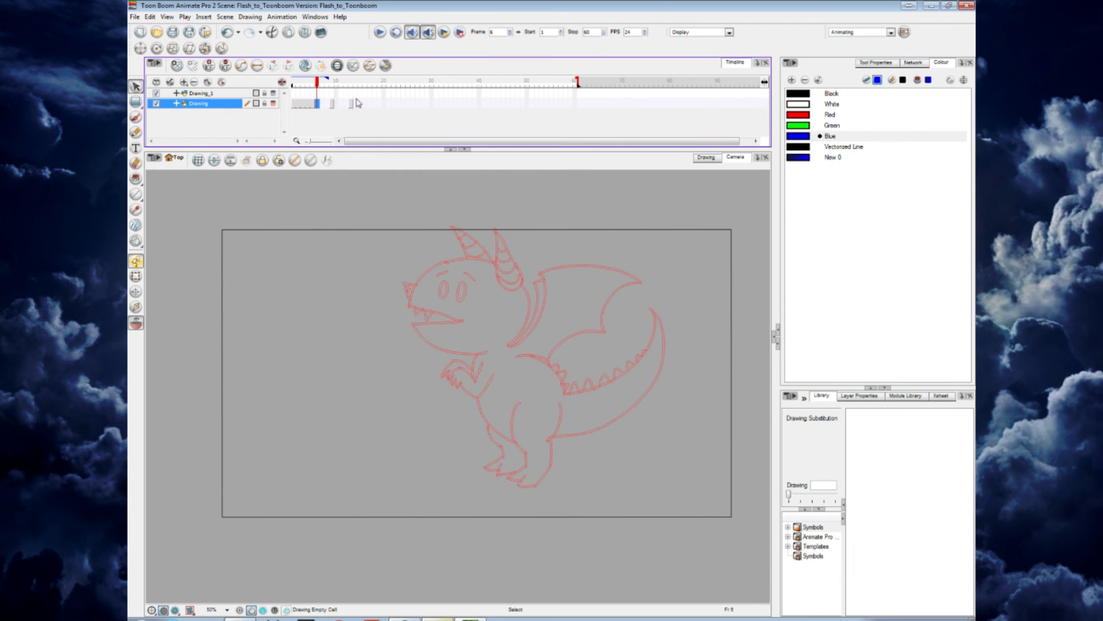
- Delete the cell at frame 5 of the Drawing layer, undo the deletion and go to the drawing at frame 9
{"action": "left_click", "coordinate": [312, 105]}
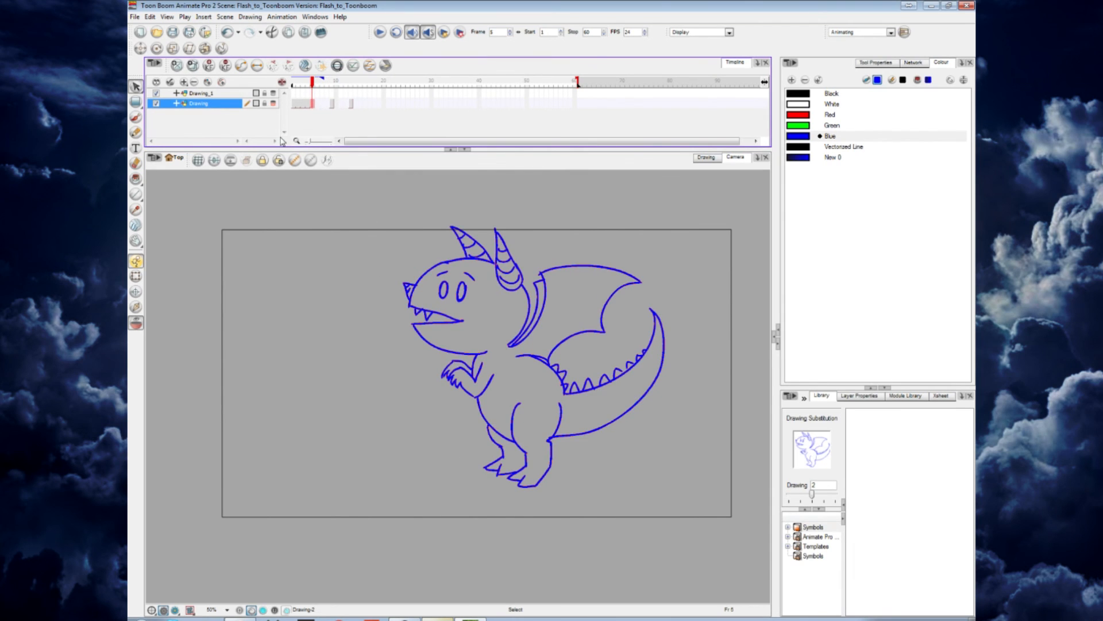
{"action": "right_click", "coordinate": [311, 105]}
{"action": "left_click", "coordinate": [360, 382]}
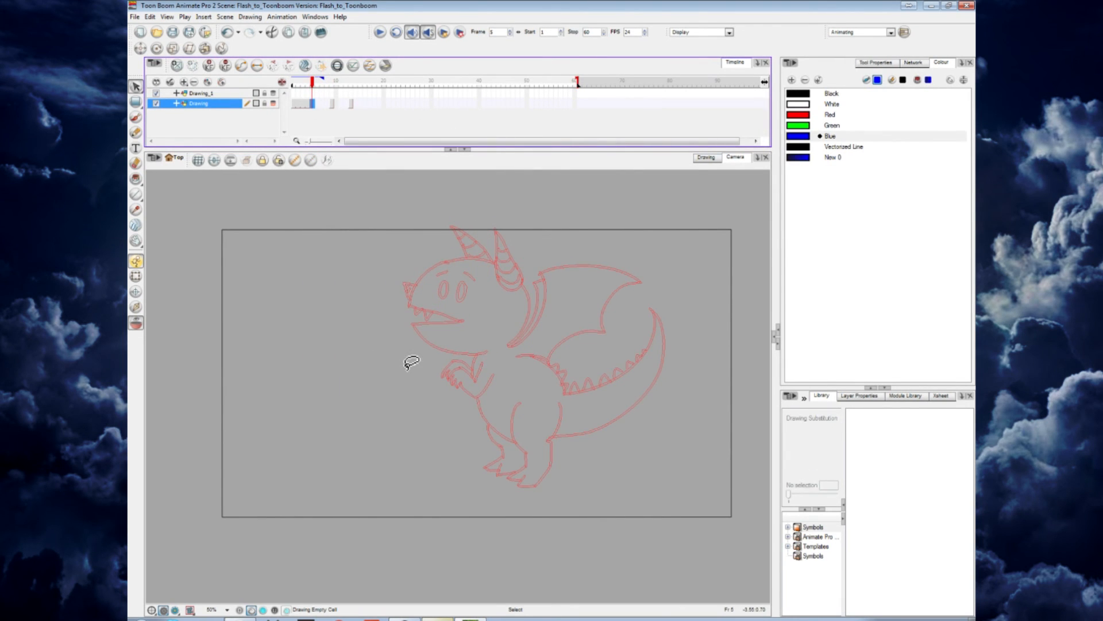
{"action": "key", "text": "ctrl+z"}
{"action": "left_click", "coordinate": [331, 104]}
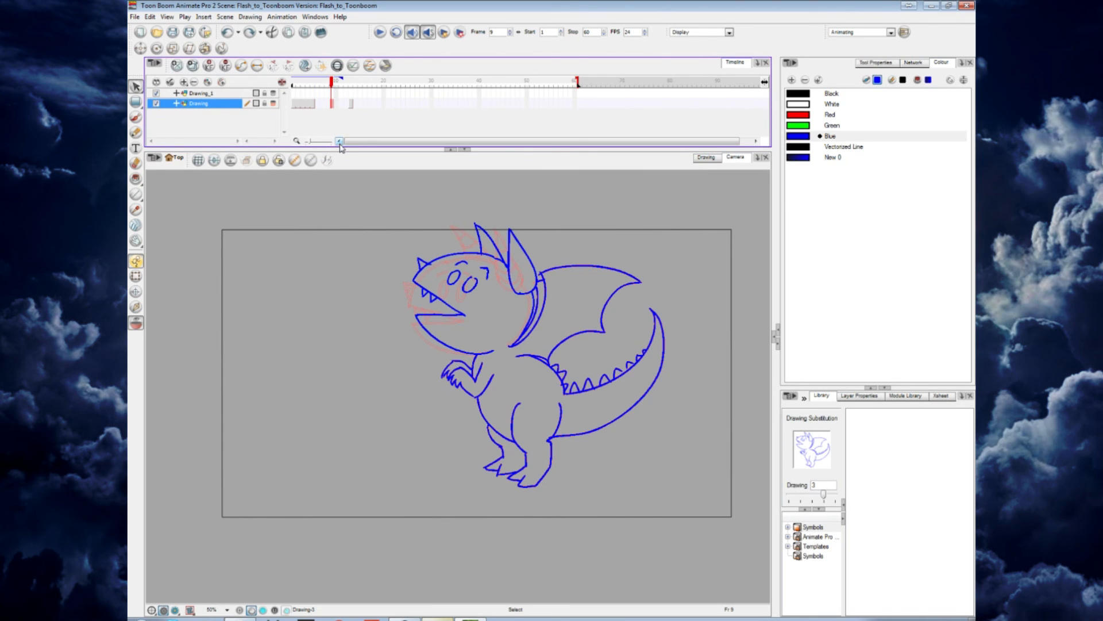
- Increase the exposure of the Drawing layer's first drawing by one frame, working from frame 4
{"action": "left_click", "coordinate": [309, 104]}
{"action": "right_click", "coordinate": [311, 108]}
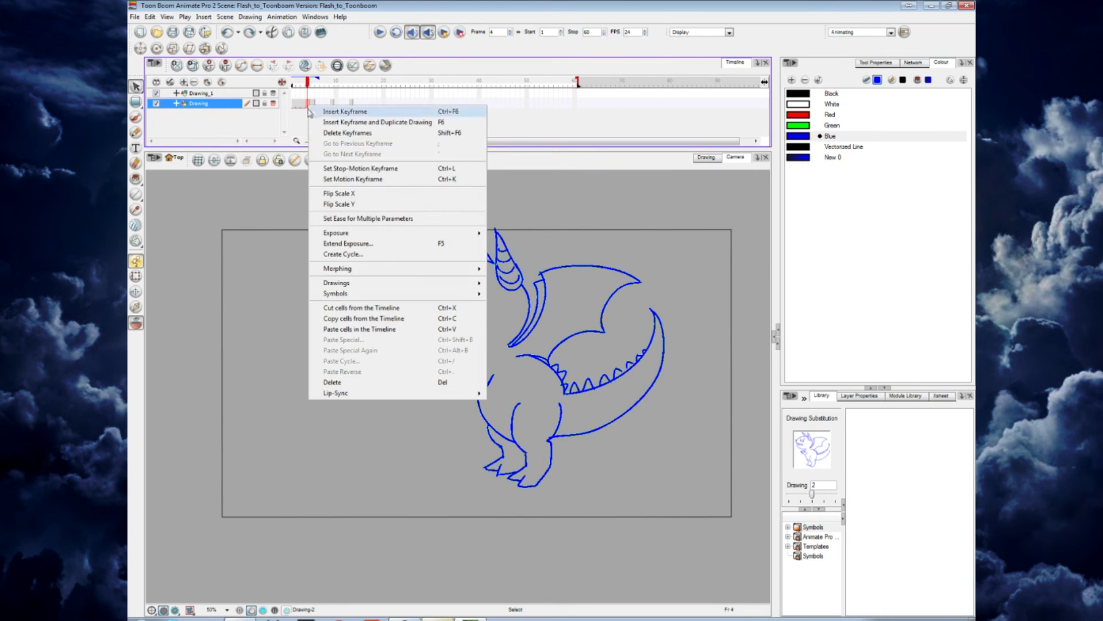
{"action": "mouse_move", "coordinate": [377, 234]}
{"action": "left_click", "coordinate": [552, 241]}
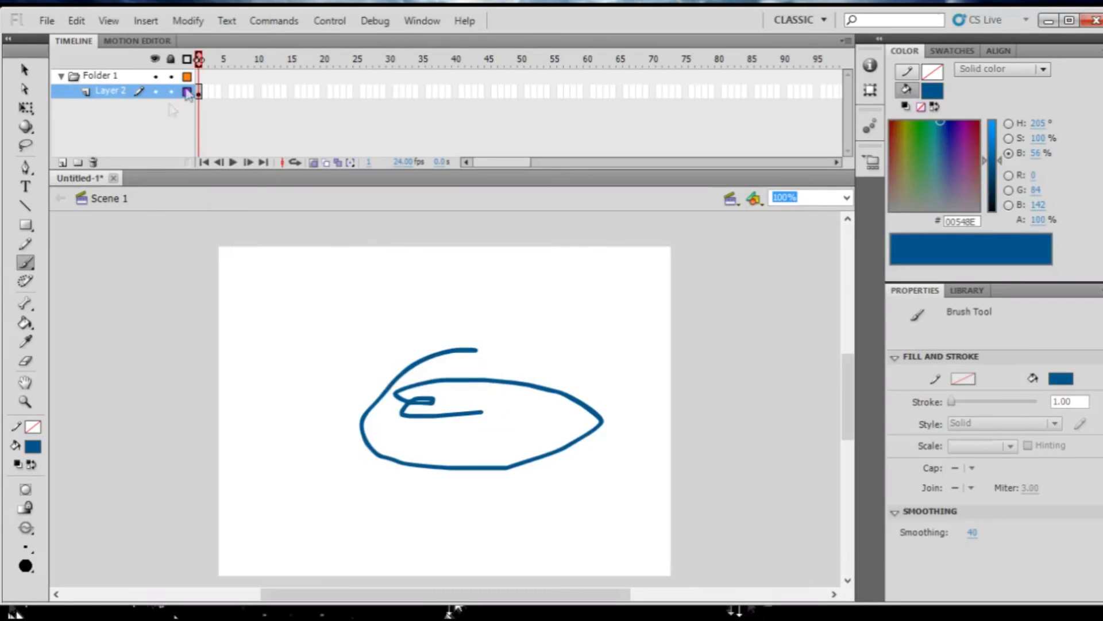
- Switch to Flash, delete the artwork on frame 1 of Layer 2 and convert frames 1 to 6 to blank keyframes
{"action": "left_click", "coordinate": [198, 95]}
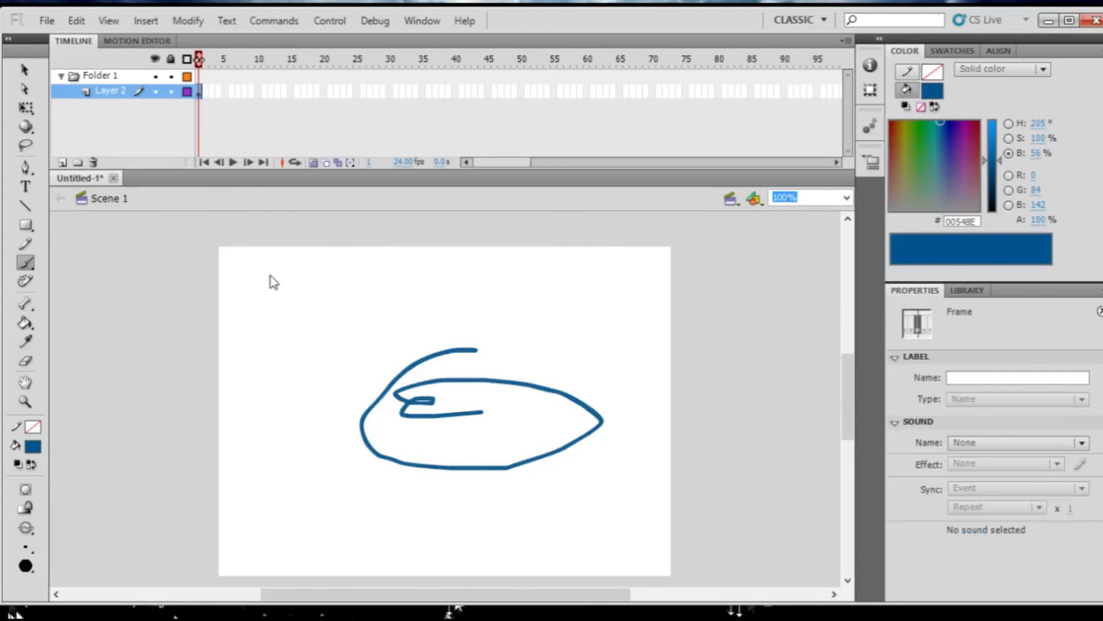
{"action": "key", "text": "Delete"}
{"action": "left_click_drag", "start_coordinate": [232, 90], "coordinate": [201, 92]}
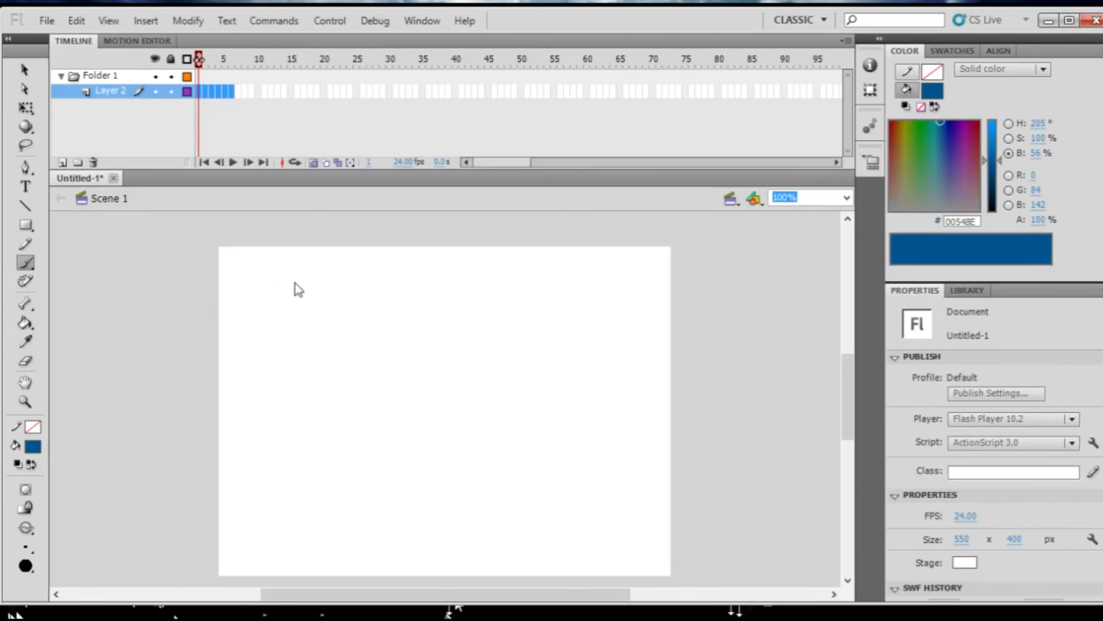
{"action": "key", "text": "F7"}
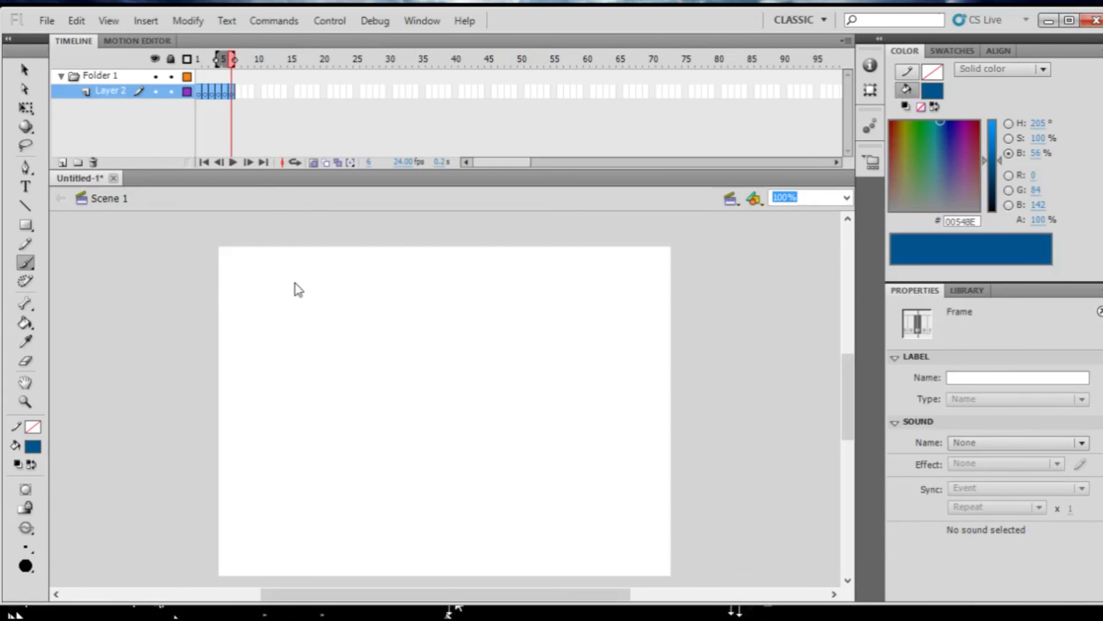
- Draw a blue square about 176 px wide without an outline on frame 1 of Layer 2
{"action": "left_click", "coordinate": [199, 92]}
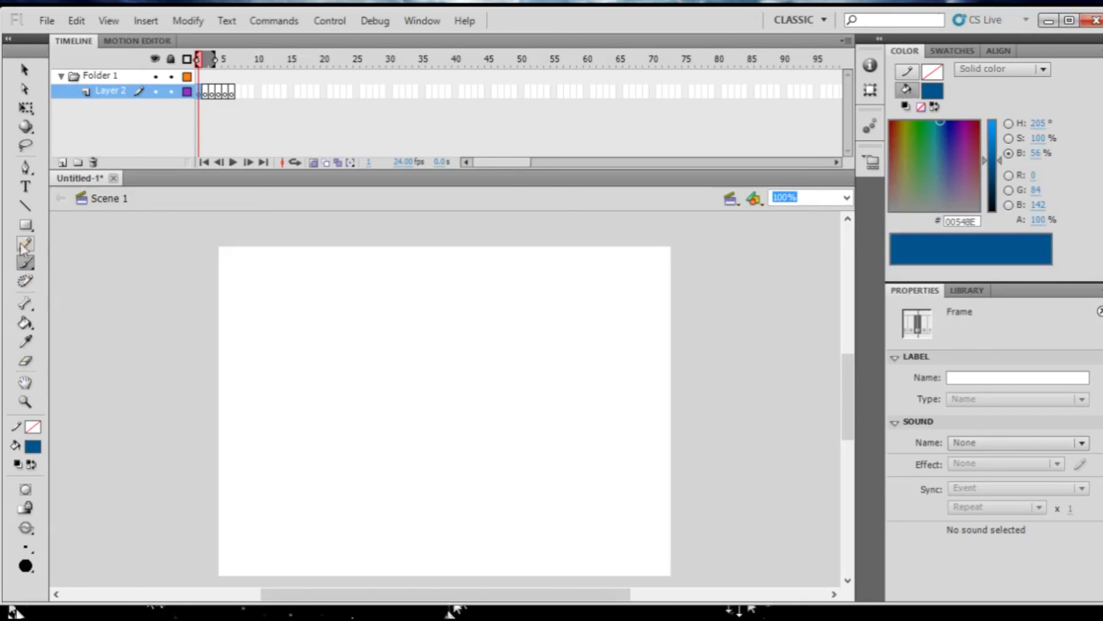
{"action": "left_click", "coordinate": [26, 225]}
{"action": "left_click_drag", "start_coordinate": [305, 337], "coordinate": [450, 482]}
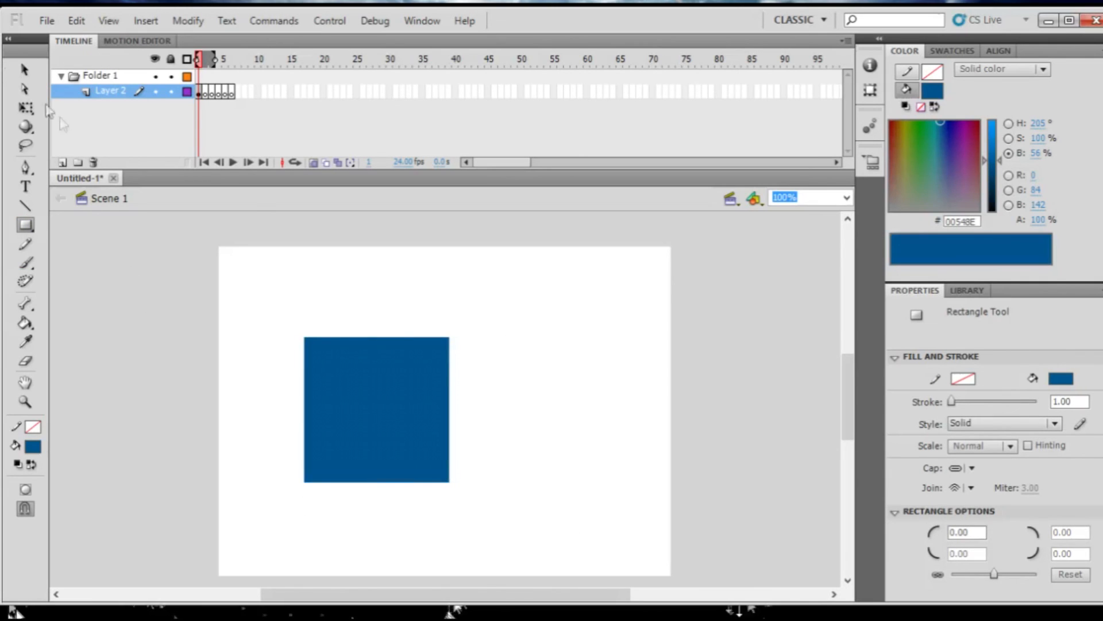
- Duplicate the blue square's keyframe from frame 1 to frame 7 of Layer 2
{"action": "left_click", "coordinate": [198, 94]}
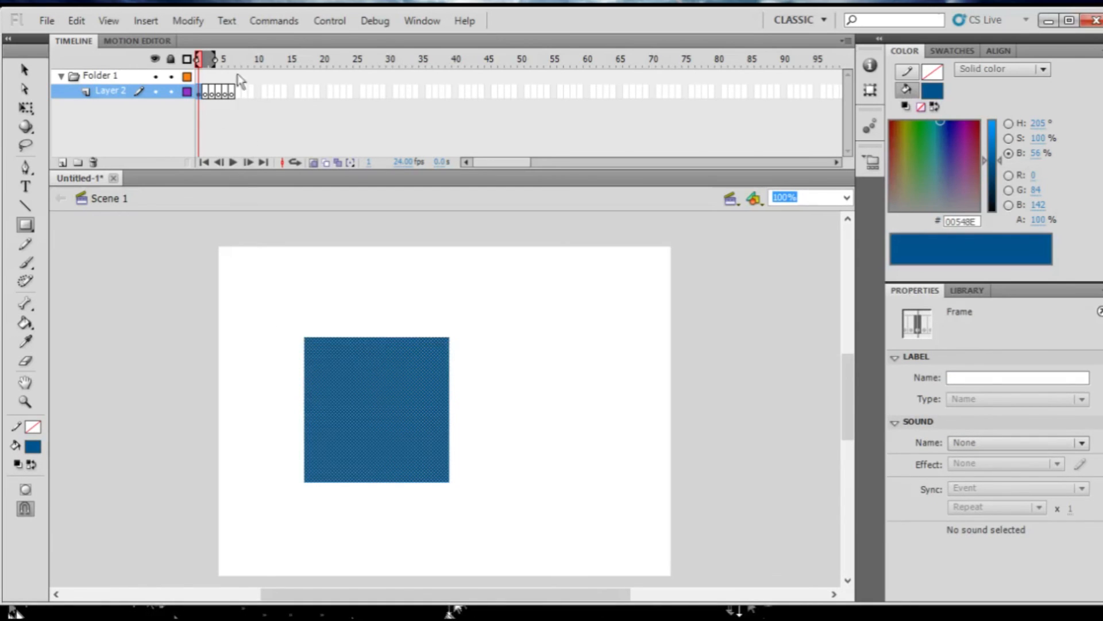
{"action": "left_click", "coordinate": [236, 91]}
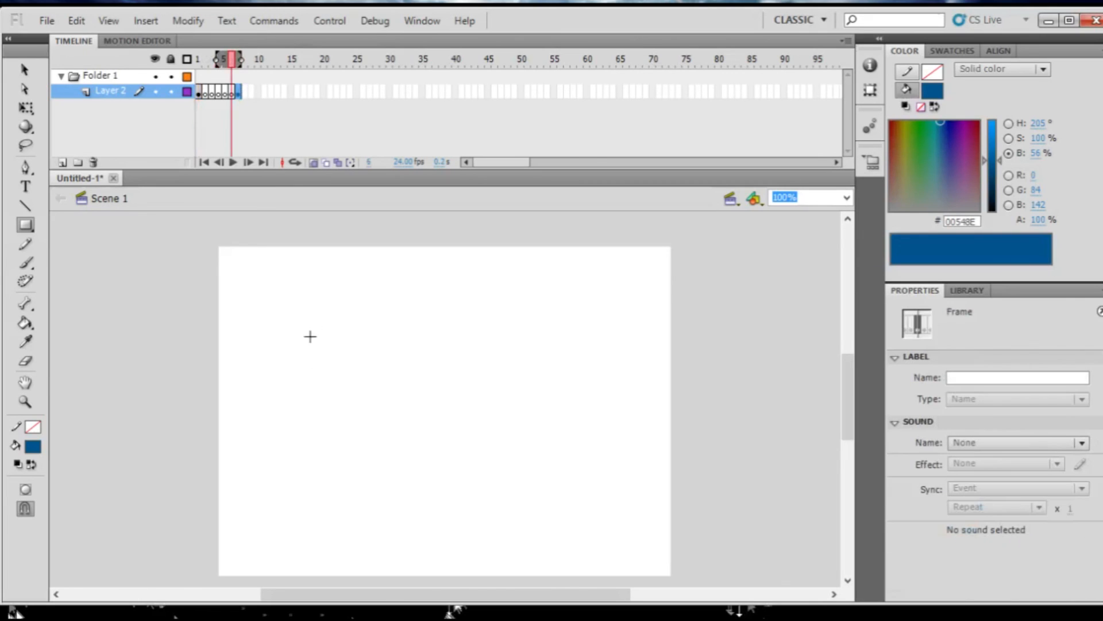
{"action": "left_click", "coordinate": [238, 92]}
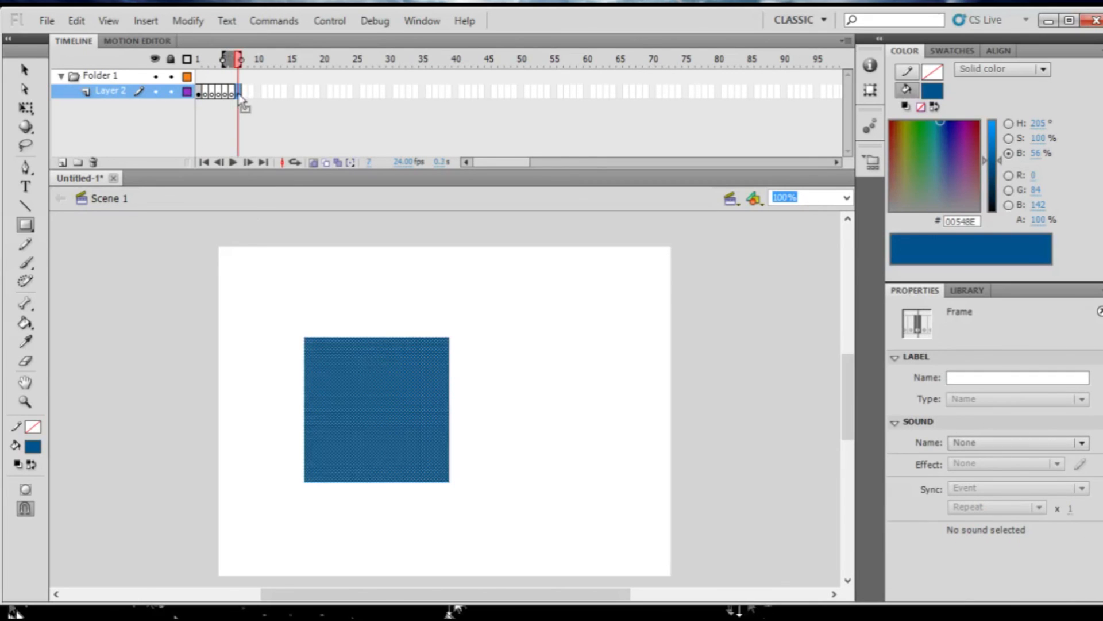
- Draw a smaller green #99CC66 rectangle inside the blue square on frame 1
{"action": "left_click", "coordinate": [199, 92]}
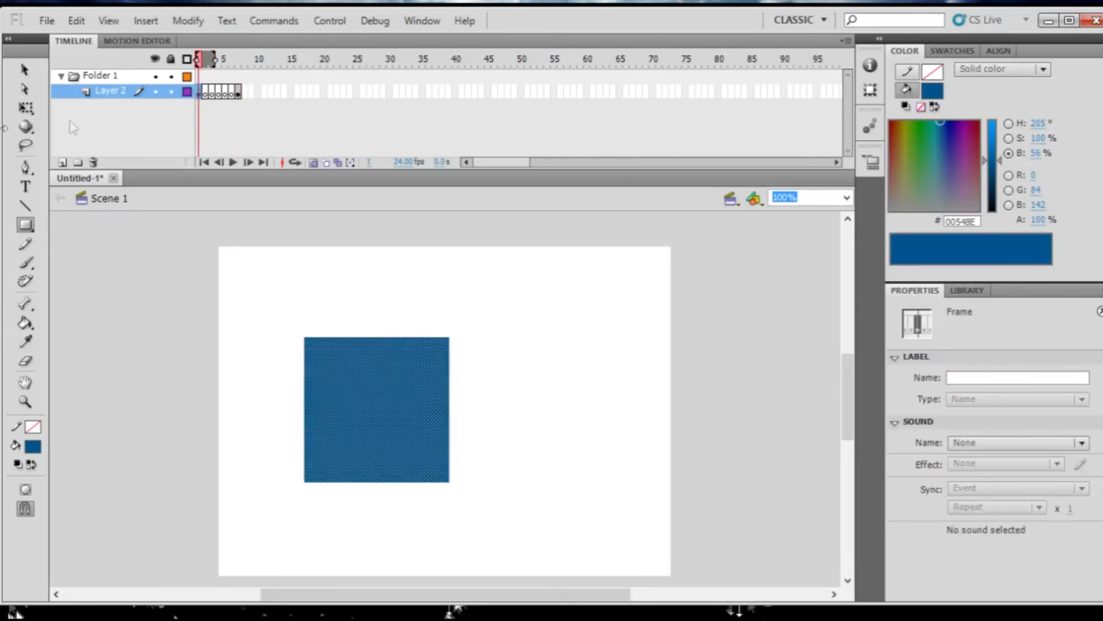
{"action": "left_click", "coordinate": [26, 107]}
{"action": "left_click", "coordinate": [208, 394]}
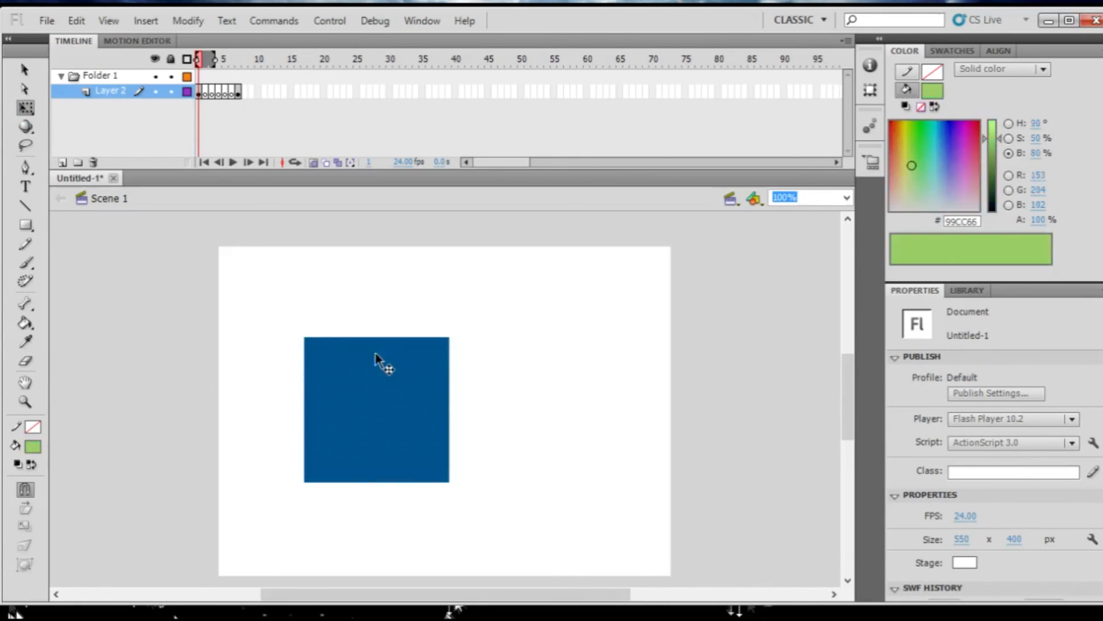
{"action": "left_click", "coordinate": [26, 224]}
{"action": "left_click_drag", "start_coordinate": [331, 369], "coordinate": [425, 453]}
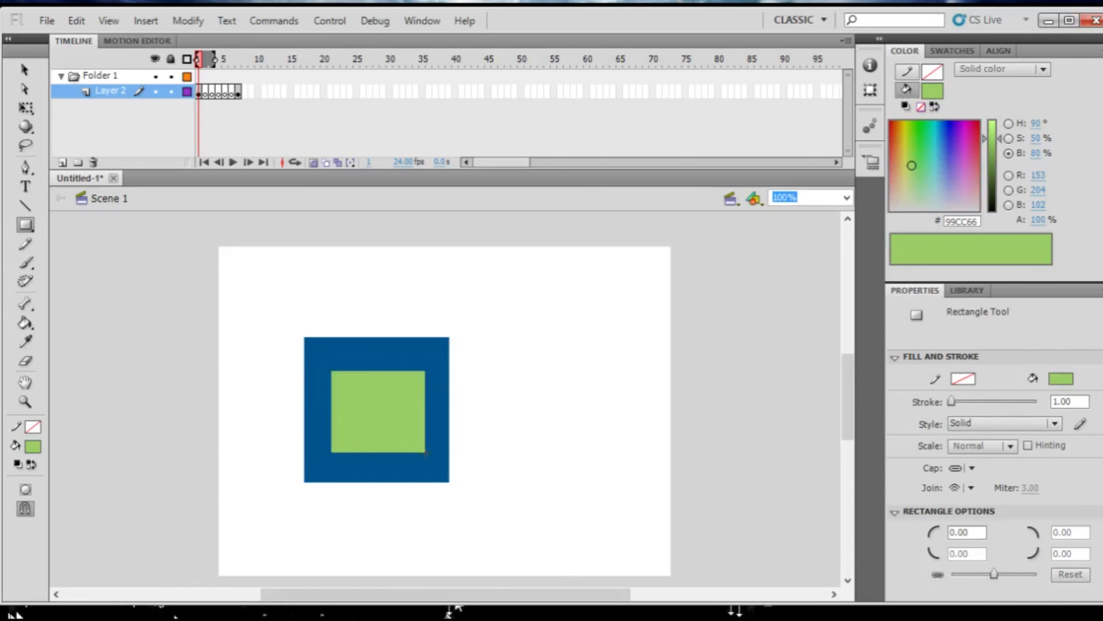
- Compare the artwork on frame 1 with the duplicated keyframe on frame 7
{"action": "left_click", "coordinate": [236, 96]}
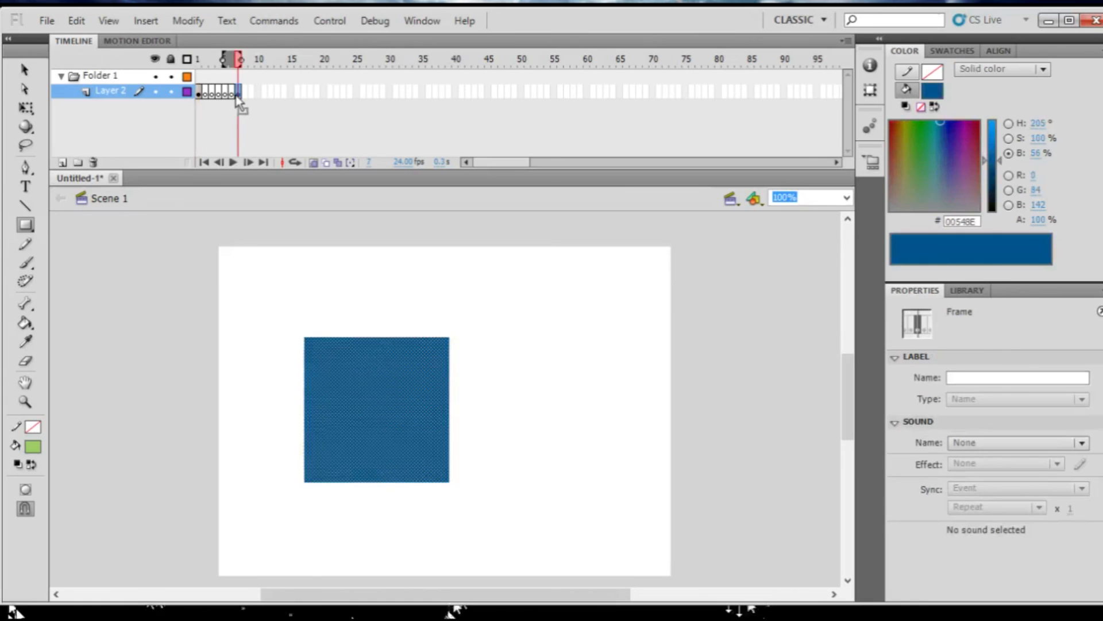
{"action": "left_click", "coordinate": [26, 108]}
{"action": "left_click", "coordinate": [291, 377]}
{"action": "left_click", "coordinate": [199, 90]}
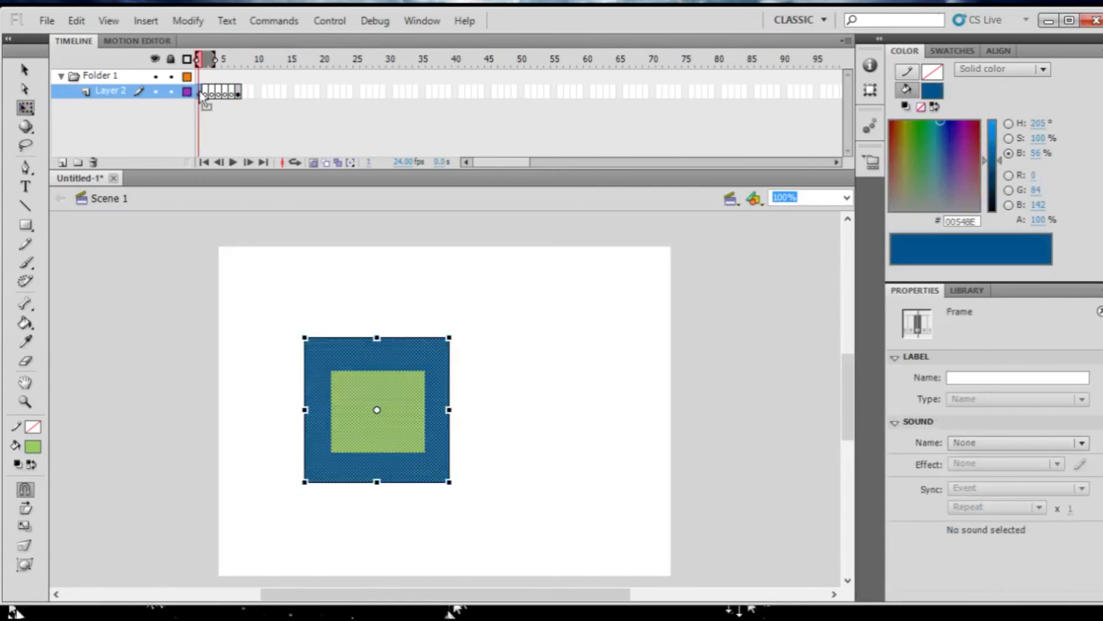
{"action": "left_click", "coordinate": [236, 90]}
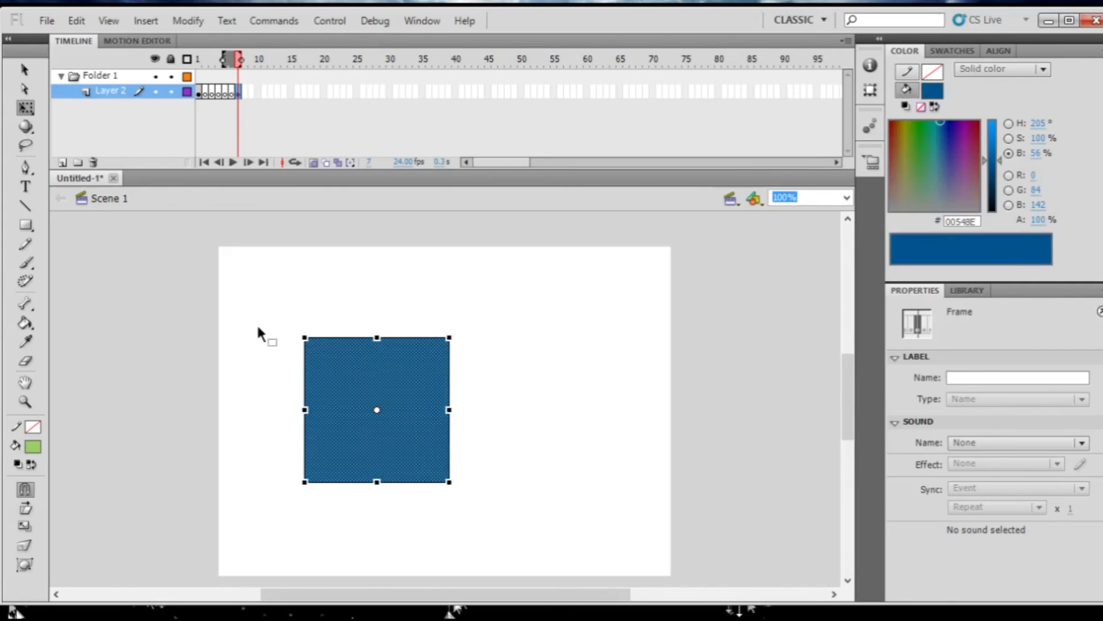
{"action": "left_click", "coordinate": [229, 336]}
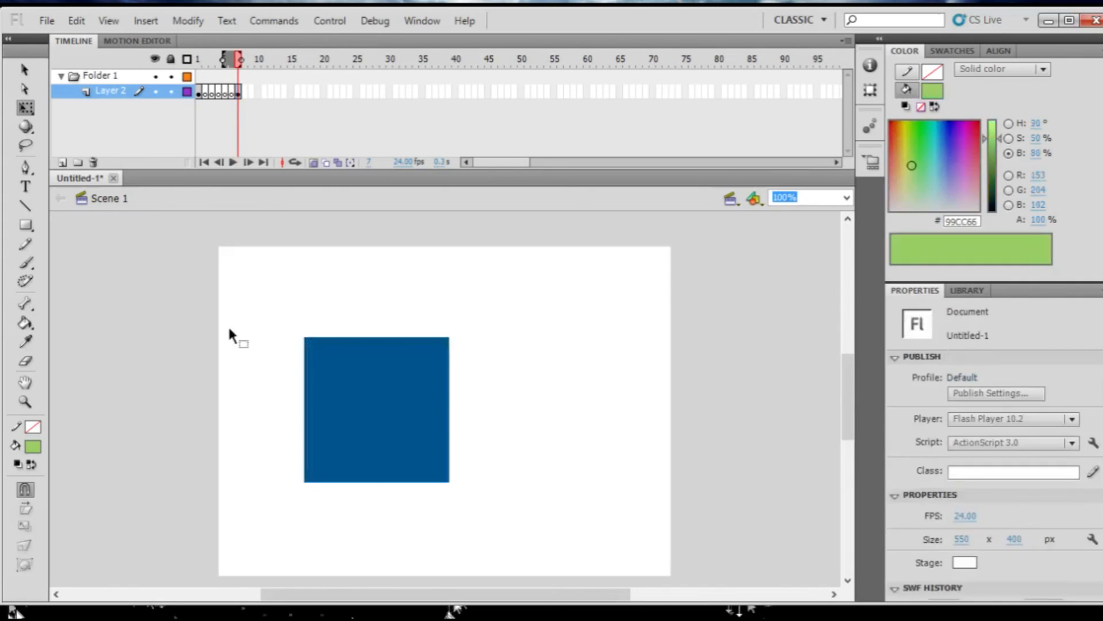
{"action": "left_click", "coordinate": [200, 93]}
{"action": "left_click", "coordinate": [200, 93]}
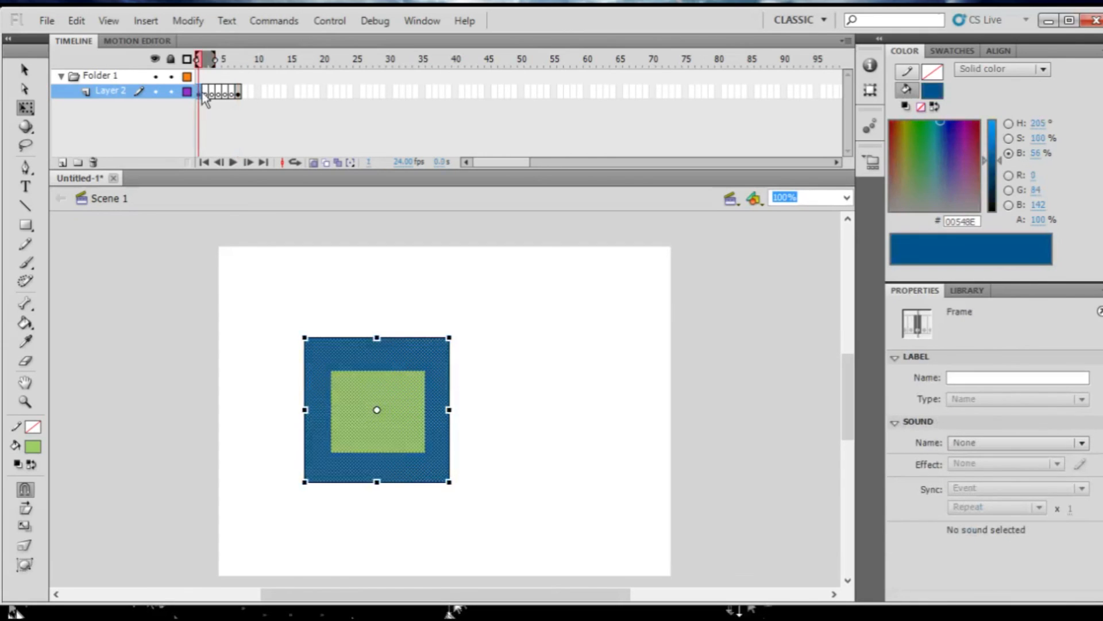
{"action": "left_click", "coordinate": [282, 355]}
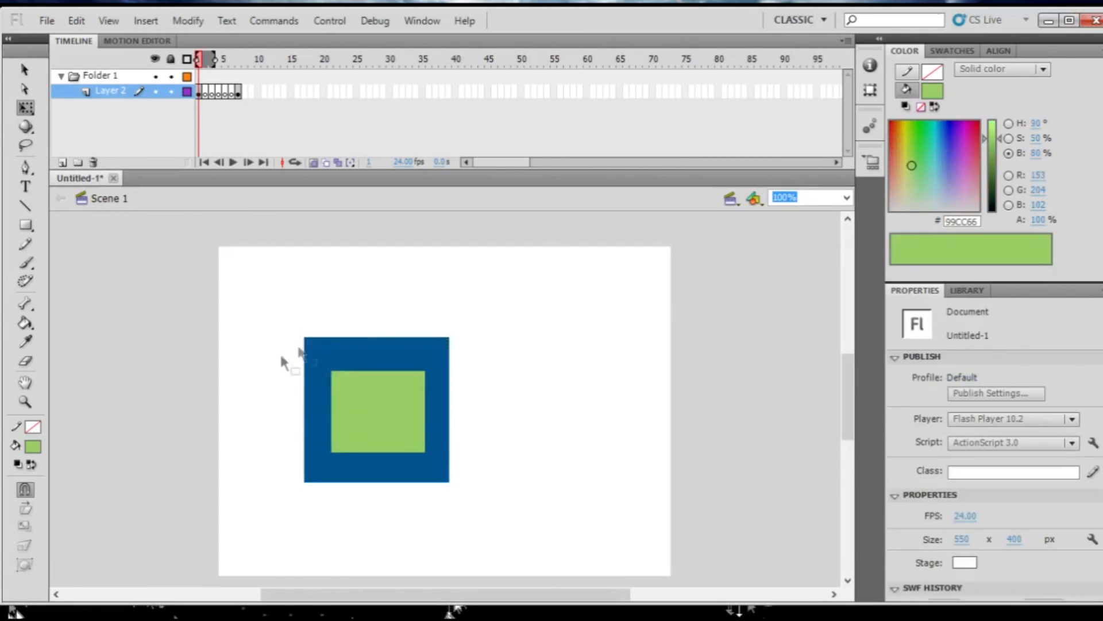
- Copy the blue and green squares from frame 1 and paste them into a new blank keyframe at frame 8
{"action": "left_click_drag", "start_coordinate": [283, 326], "coordinate": [448, 484]}
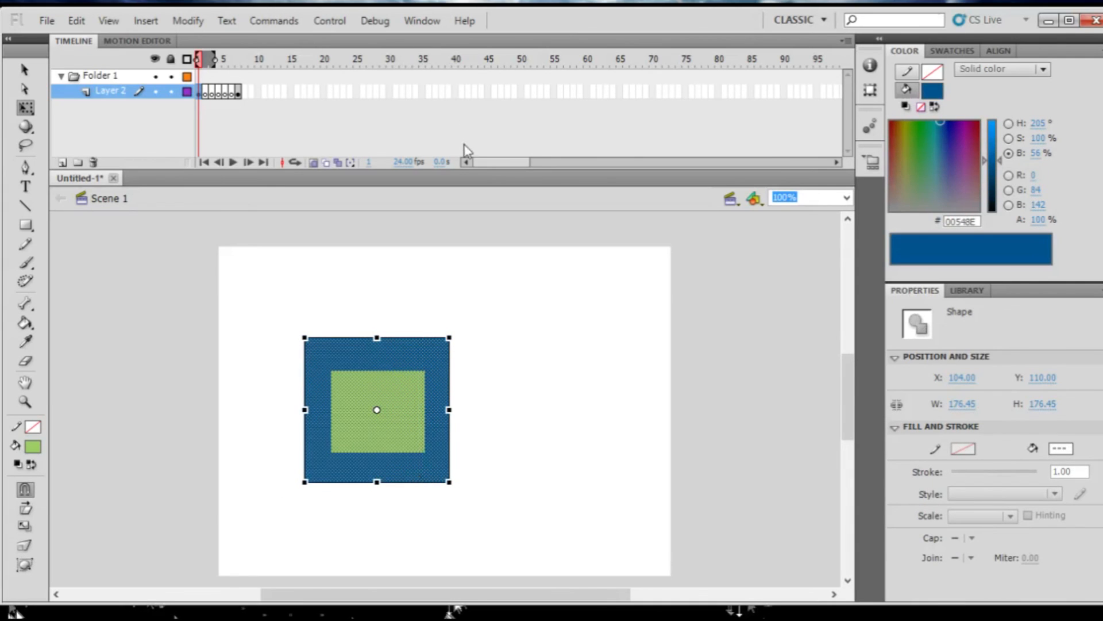
{"action": "left_click", "coordinate": [250, 91]}
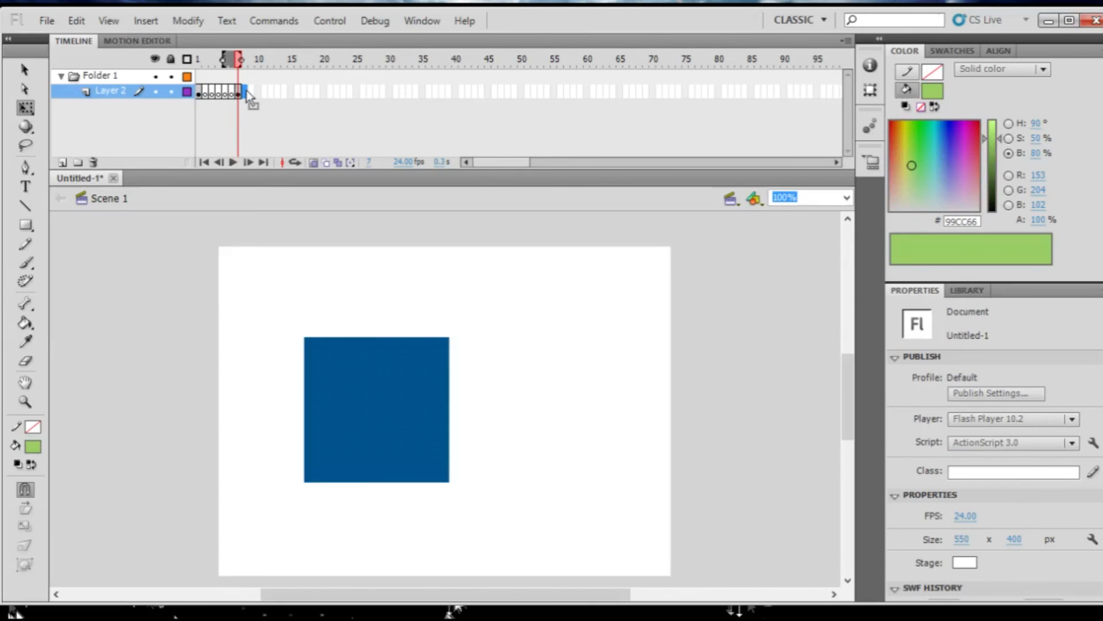
{"action": "left_click", "coordinate": [215, 234]}
{"action": "left_click", "coordinate": [244, 92]}
{"action": "key", "text": "F7"}
{"action": "left_click", "coordinate": [383, 370]}
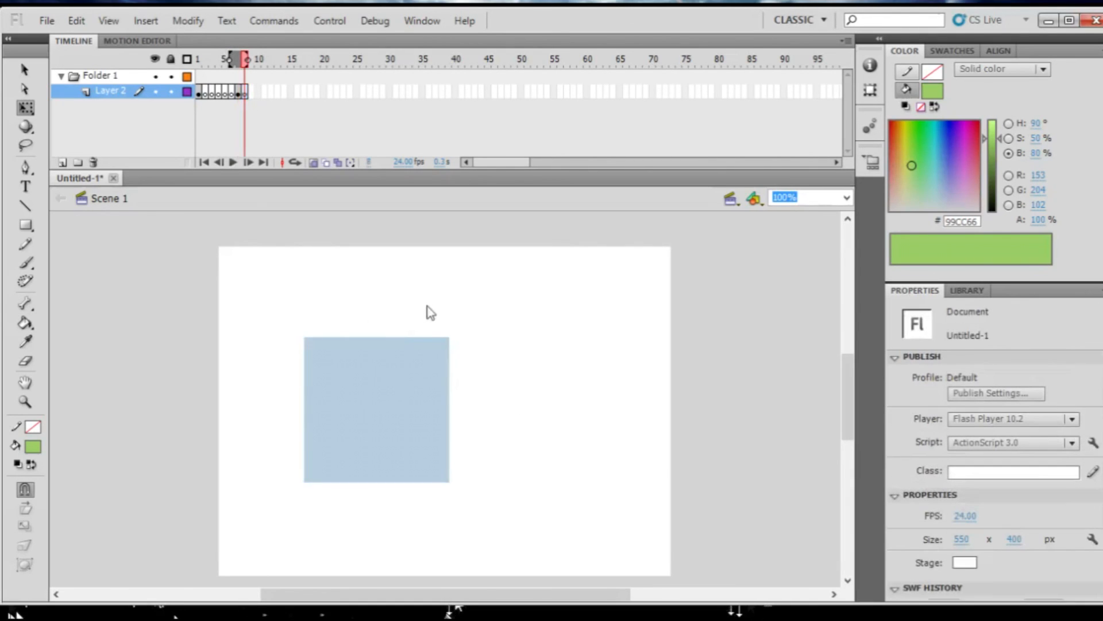
{"action": "key", "text": "ctrl+v"}
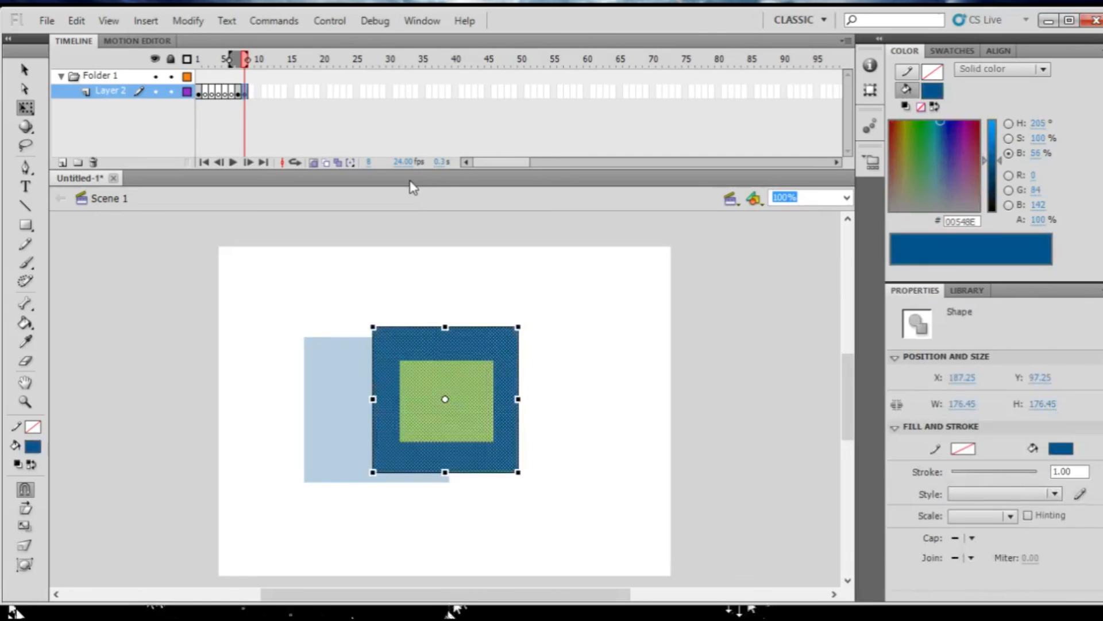
- Draw a small rectangle with #996666 fill inside the green one on frame 8, and return to frame 1
{"action": "left_click", "coordinate": [742, 385]}
{"action": "left_click", "coordinate": [26, 225]}
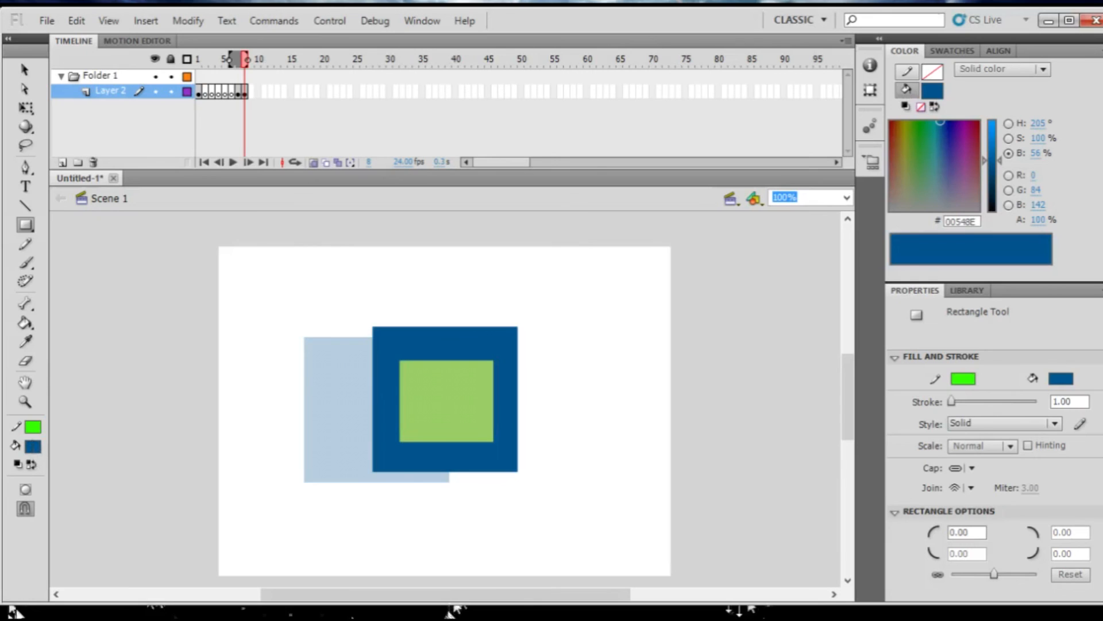
{"action": "left_click", "coordinate": [90, 375]}
{"action": "left_click_drag", "start_coordinate": [422, 382], "coordinate": [469, 431]}
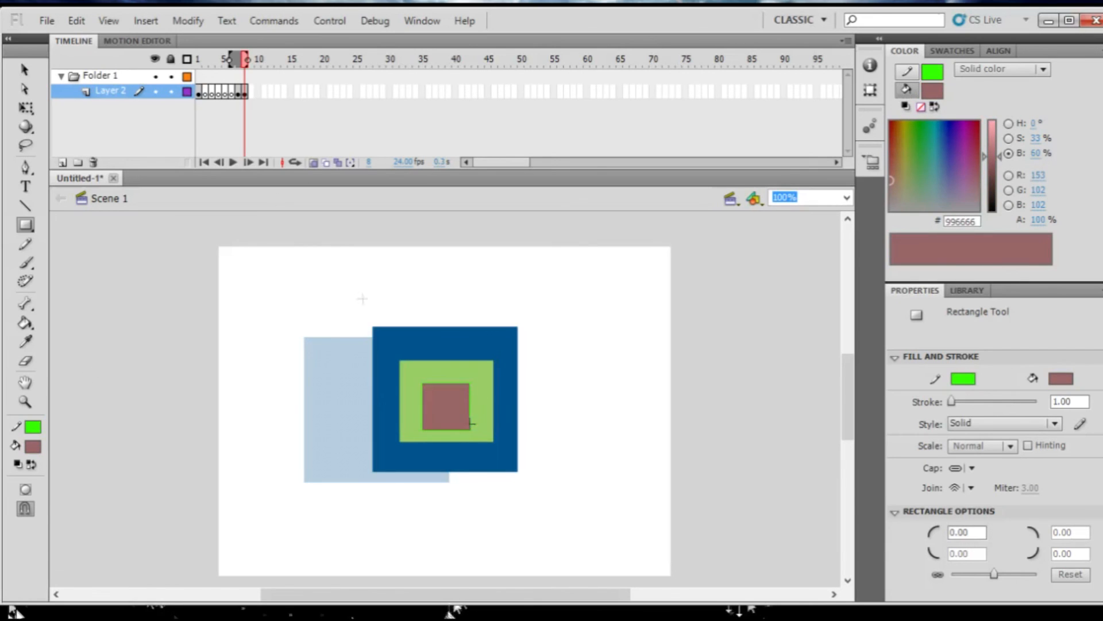
{"action": "left_click", "coordinate": [201, 93]}
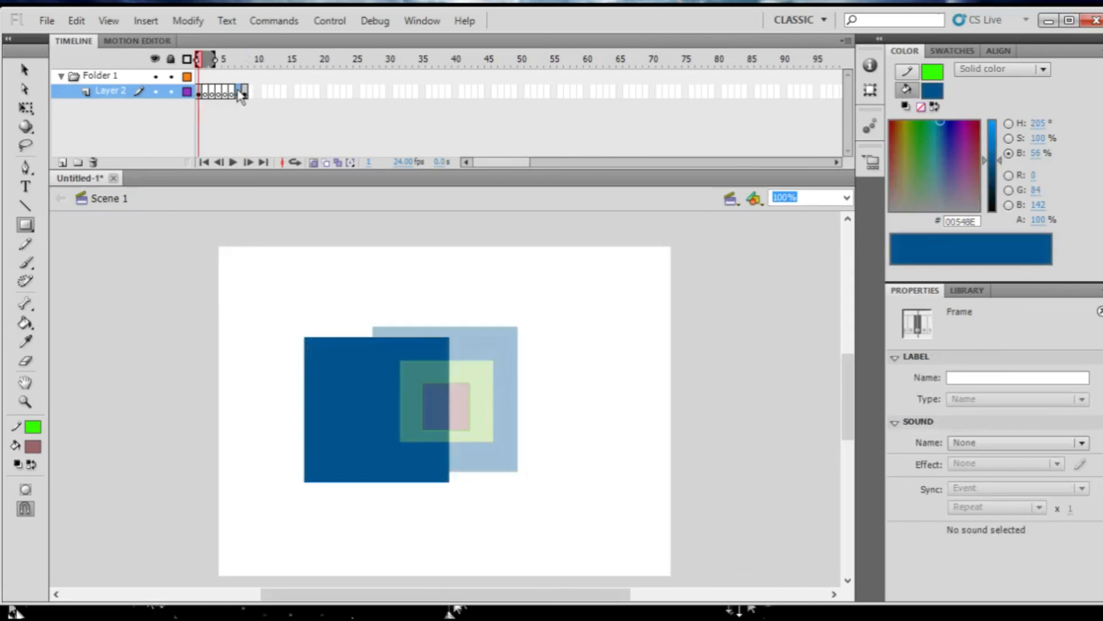
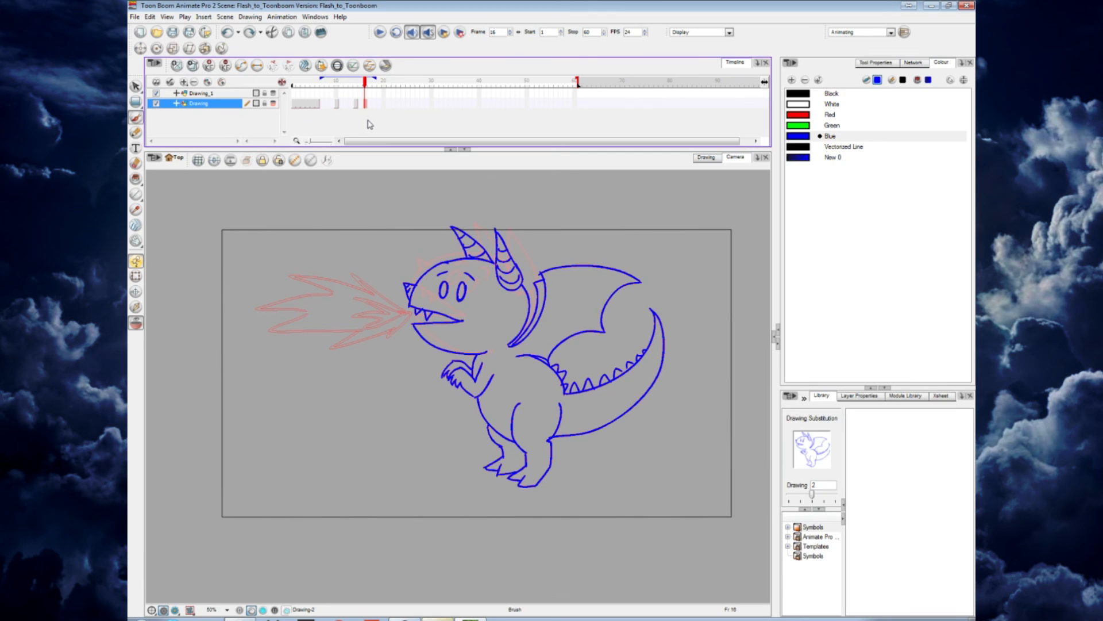
- Switch to Toon Boom Animate Pro, duplicate the Drawing layer's drawing at frame 16 and redraw the dragon's eyes as closed there
{"action": "left_click", "coordinate": [316, 105]}
{"action": "left_click", "coordinate": [367, 104]}
{"action": "right_click", "coordinate": [365, 107]}
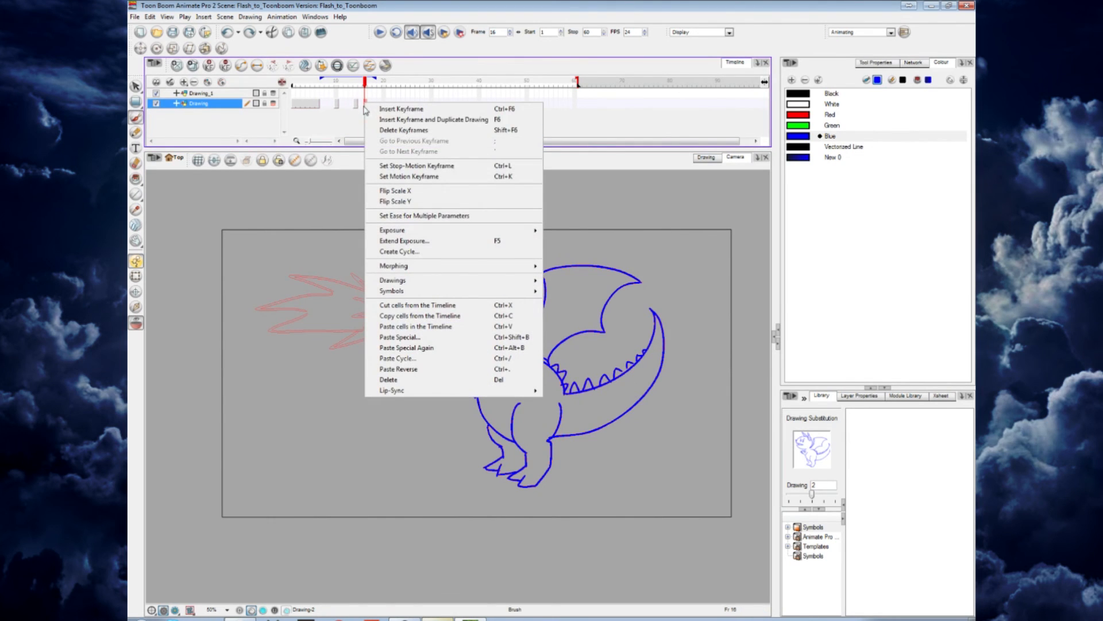
{"action": "mouse_move", "coordinate": [524, 280]}
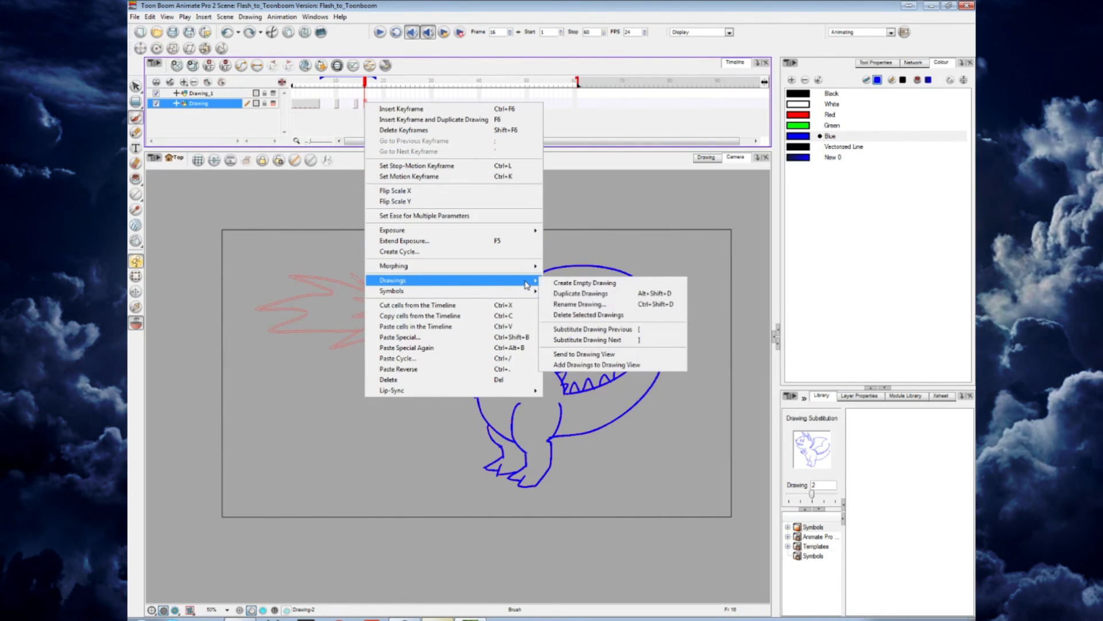
{"action": "left_click", "coordinate": [620, 295]}
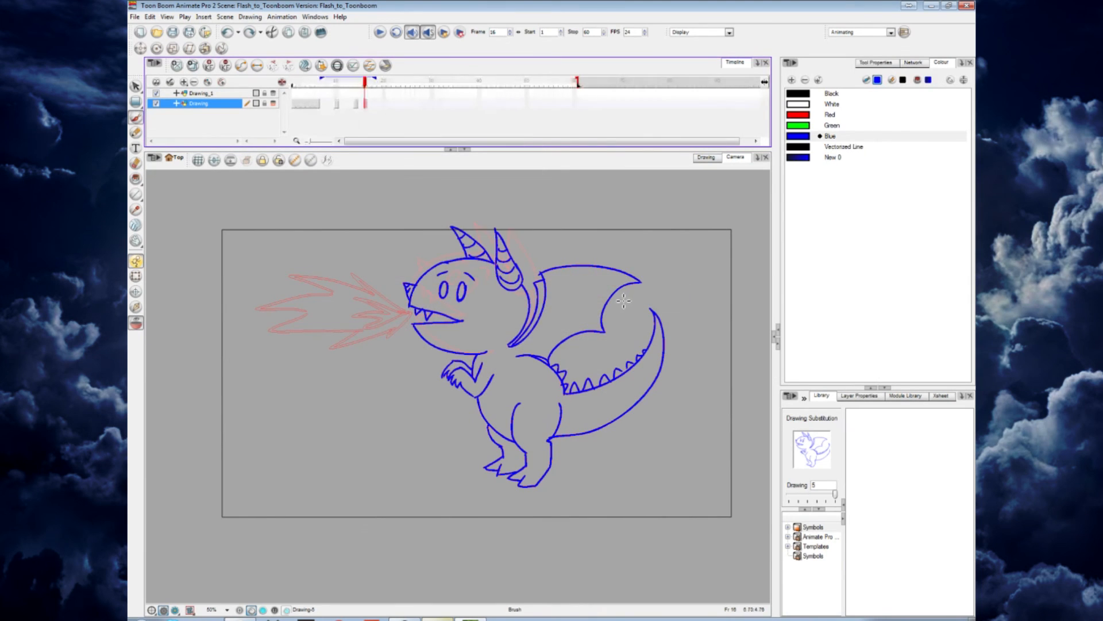
{"action": "mouse_move", "coordinate": [455, 283]}
{"action": "left_mouse_down"}
{"action": "mouse_move", "coordinate": [444, 281]}
{"action": "mouse_move", "coordinate": [471, 295]}
{"action": "mouse_move", "coordinate": [449, 291]}
{"action": "mouse_move", "coordinate": [467, 294]}
{"action": "mouse_move", "coordinate": [453, 279]}
{"action": "mouse_move", "coordinate": [474, 286]}
{"action": "left_mouse_up"}
{"action": "key", "text": "alt+b"}
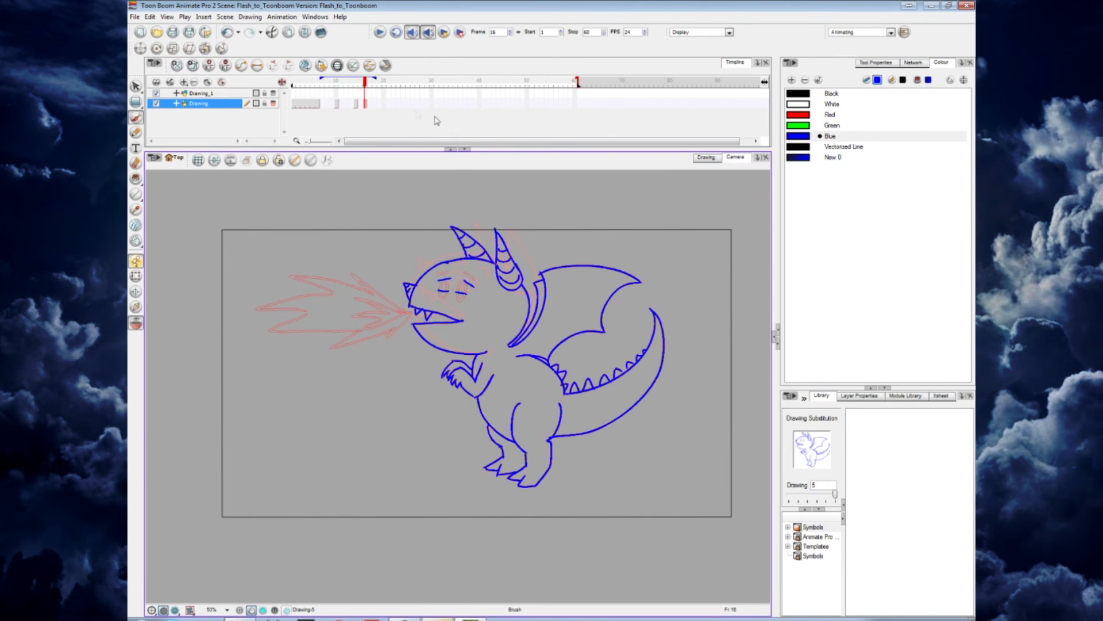
- Compare the Drawing layer's drawings at frames 6, 10, 14 and 16
{"action": "left_click", "coordinate": [314, 112]}
{"action": "left_click", "coordinate": [366, 107]}
{"action": "left_click", "coordinate": [317, 109]}
{"action": "left_click", "coordinate": [136, 86]}
{"action": "left_click", "coordinate": [334, 214]}
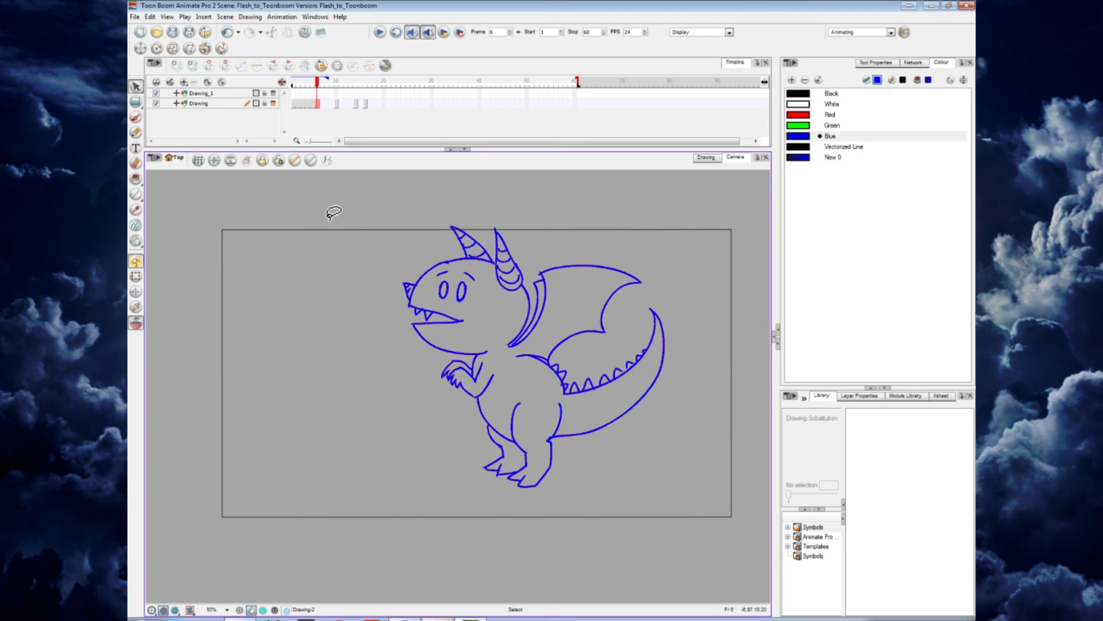
{"action": "left_click", "coordinate": [337, 105]}
{"action": "left_click", "coordinate": [355, 105]}
{"action": "left_click", "coordinate": [366, 105]}
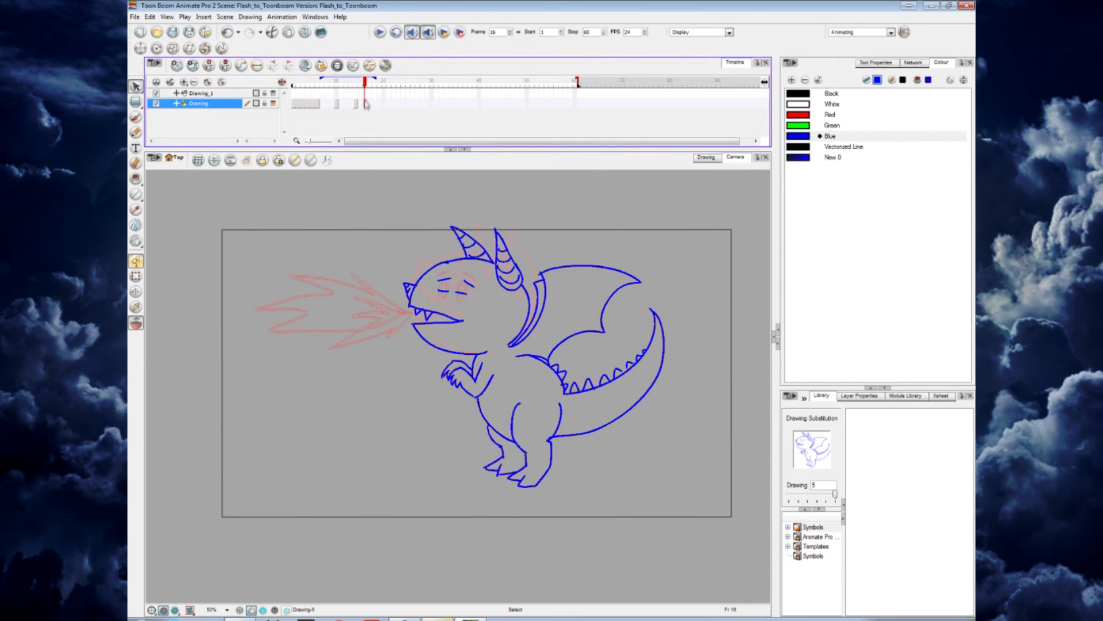
{"action": "mouse_move", "coordinate": [366, 83]}
{"action": "left_mouse_down"}
{"action": "mouse_move", "coordinate": [322, 86]}
{"action": "mouse_move", "coordinate": [375, 91]}
{"action": "left_mouse_up"}
{"action": "left_click", "coordinate": [366, 104]}
{"action": "left_click", "coordinate": [357, 104]}
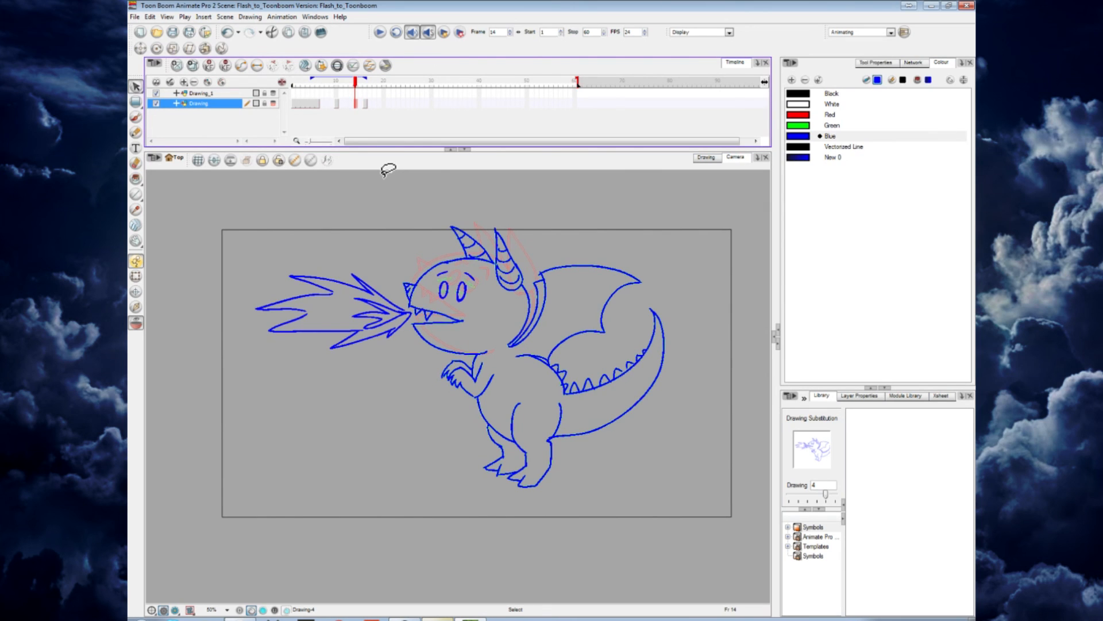
- Examine the Paste Cycle settings and cycle types for the Drawing layer at frame 16, and cancel without pasting
{"action": "right_click", "coordinate": [365, 104]}
{"action": "left_click", "coordinate": [366, 104]}
{"action": "right_click", "coordinate": [366, 102]}
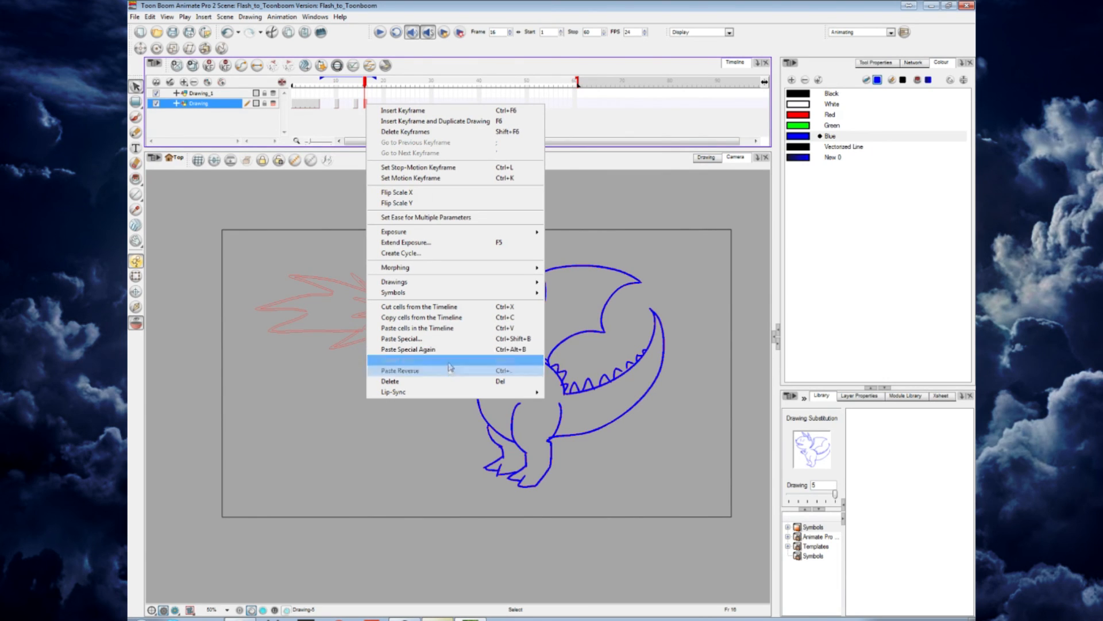
{"action": "left_click", "coordinate": [446, 364]}
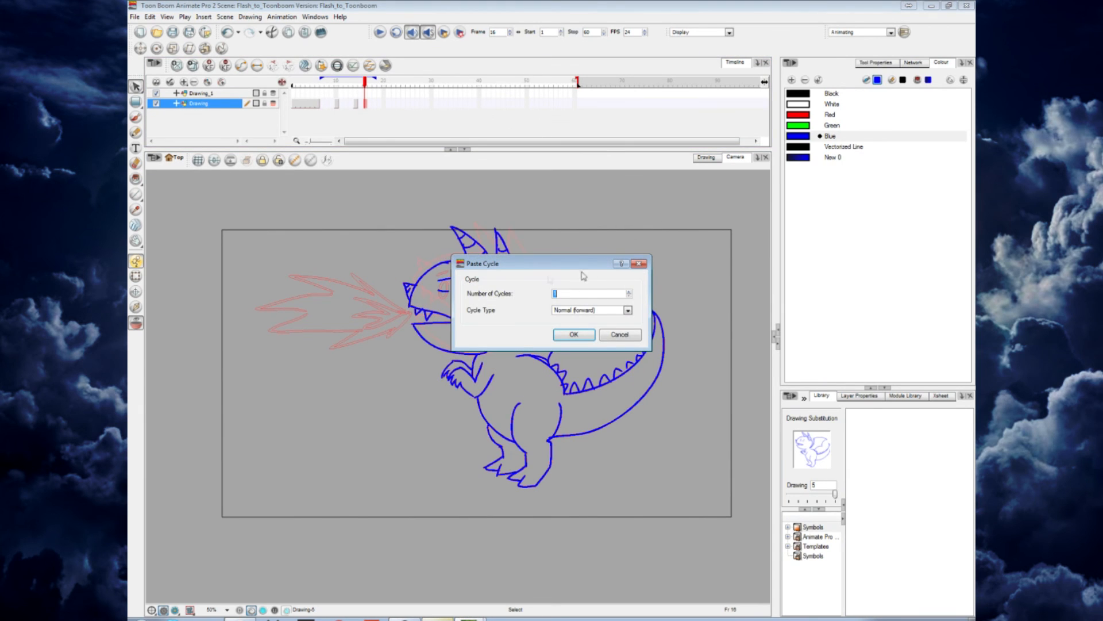
{"action": "left_click", "coordinate": [628, 311]}
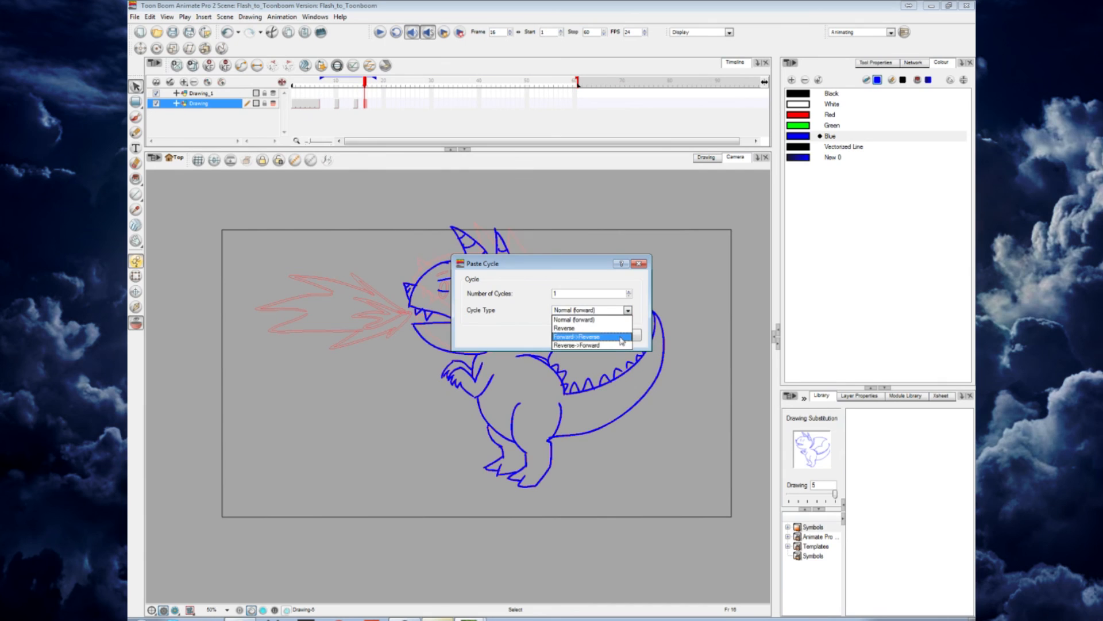
{"action": "left_click", "coordinate": [519, 324]}
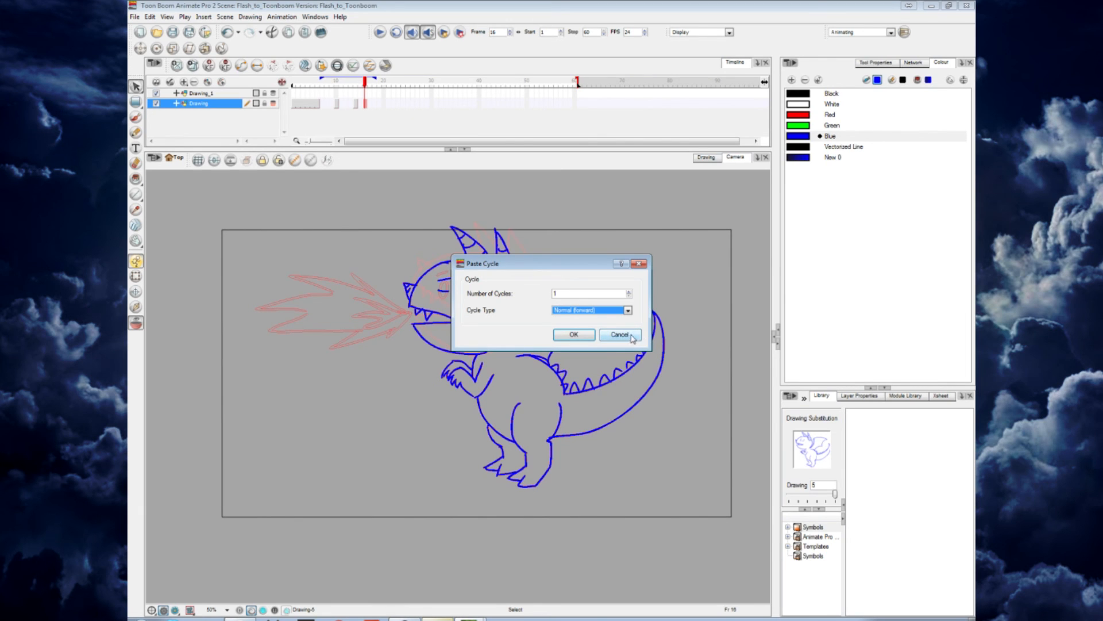
{"action": "left_click", "coordinate": [632, 336]}
{"action": "right_click", "coordinate": [368, 105]}
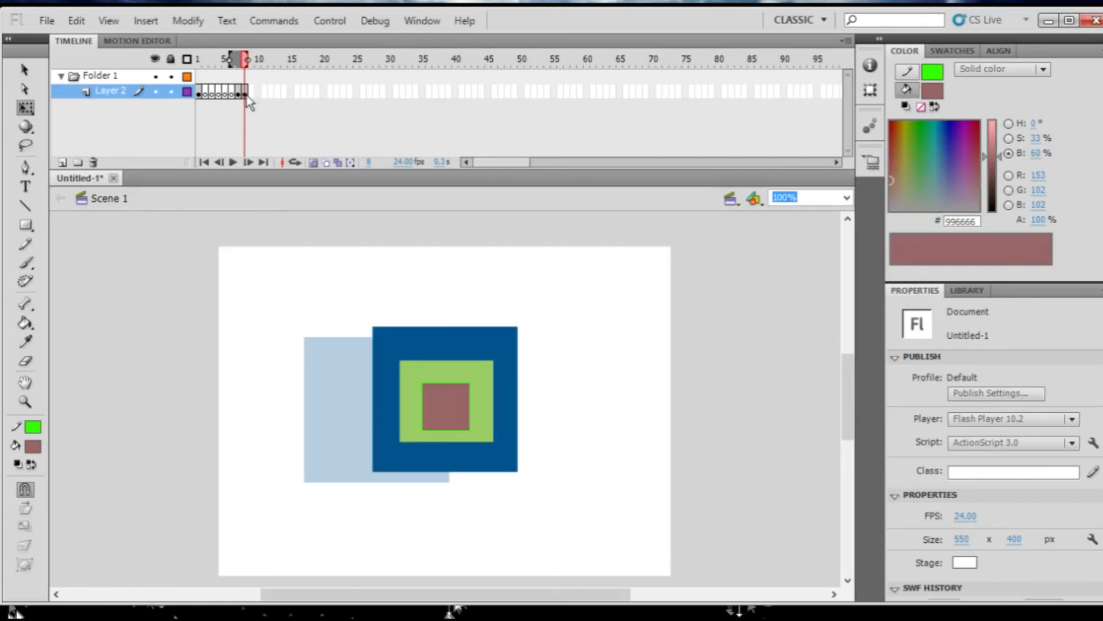
- Switch to Flash, paste a copy of Layer 2's frames 1–8 at frame 9 and reverse the pasted frames
{"action": "left_click_drag", "start_coordinate": [246, 92], "coordinate": [198, 92]}
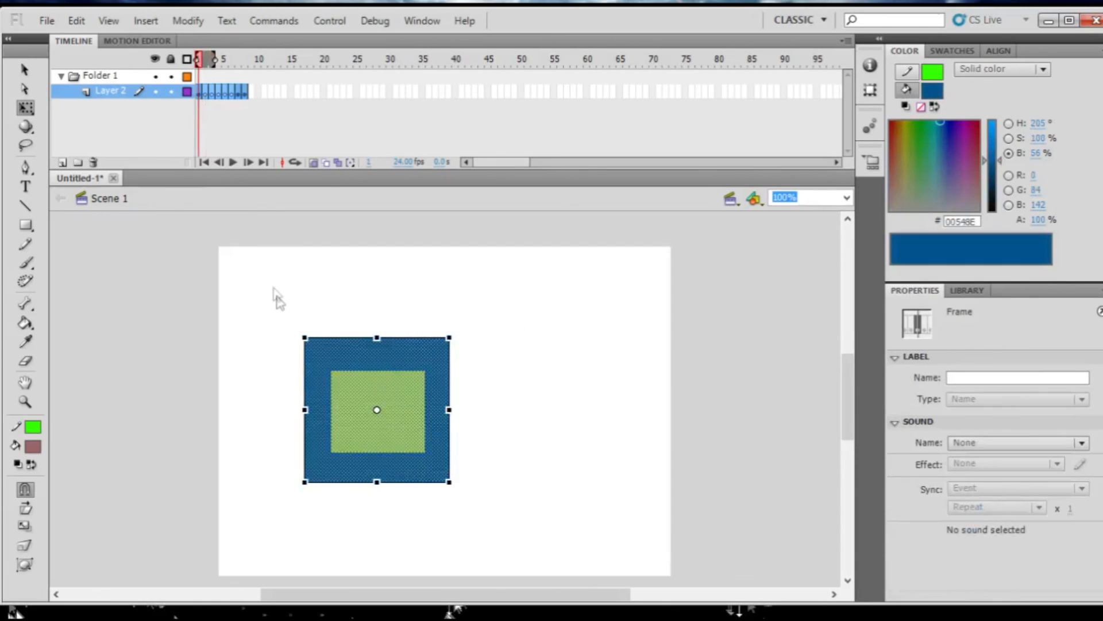
{"action": "left_click", "coordinate": [255, 93]}
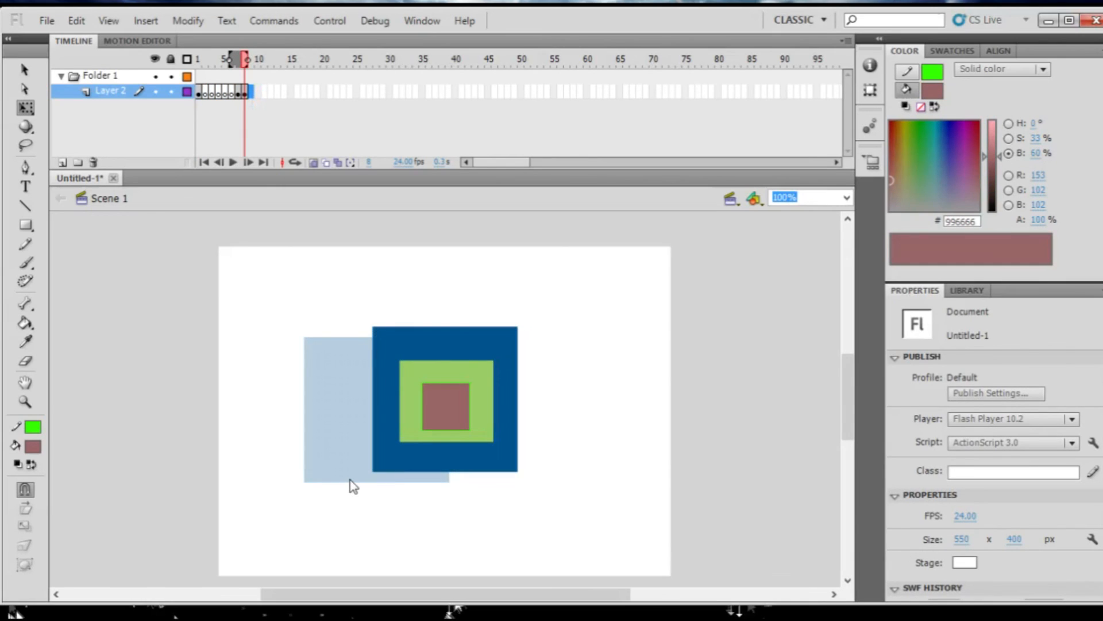
{"action": "left_click", "coordinate": [329, 344]}
{"action": "left_click_drag", "start_coordinate": [296, 96], "coordinate": [251, 95]}
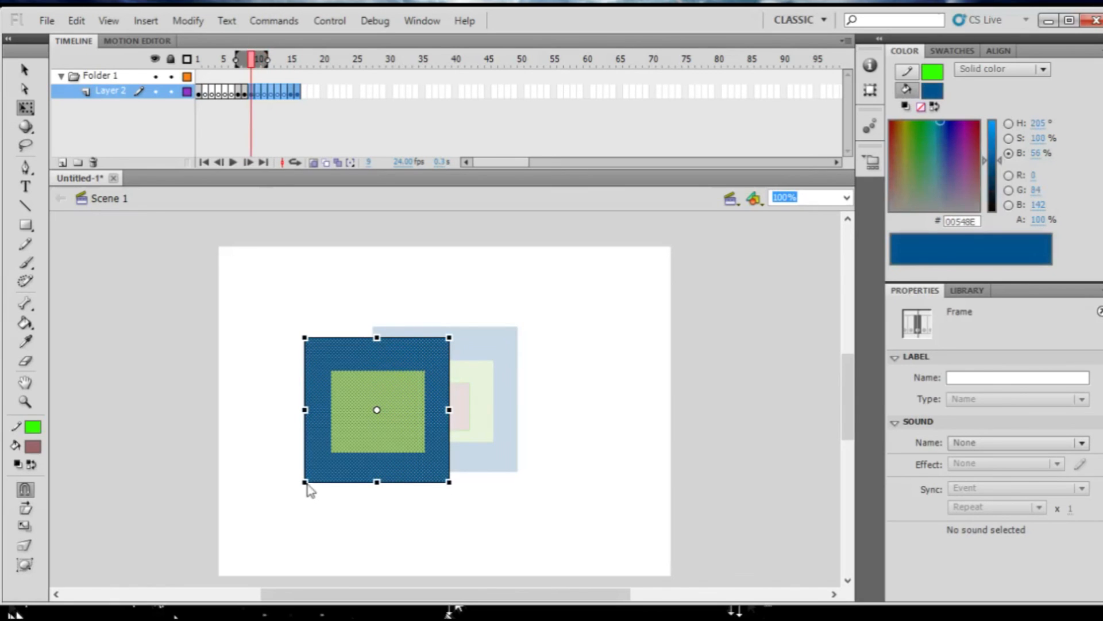
{"action": "left_click", "coordinate": [224, 62]}
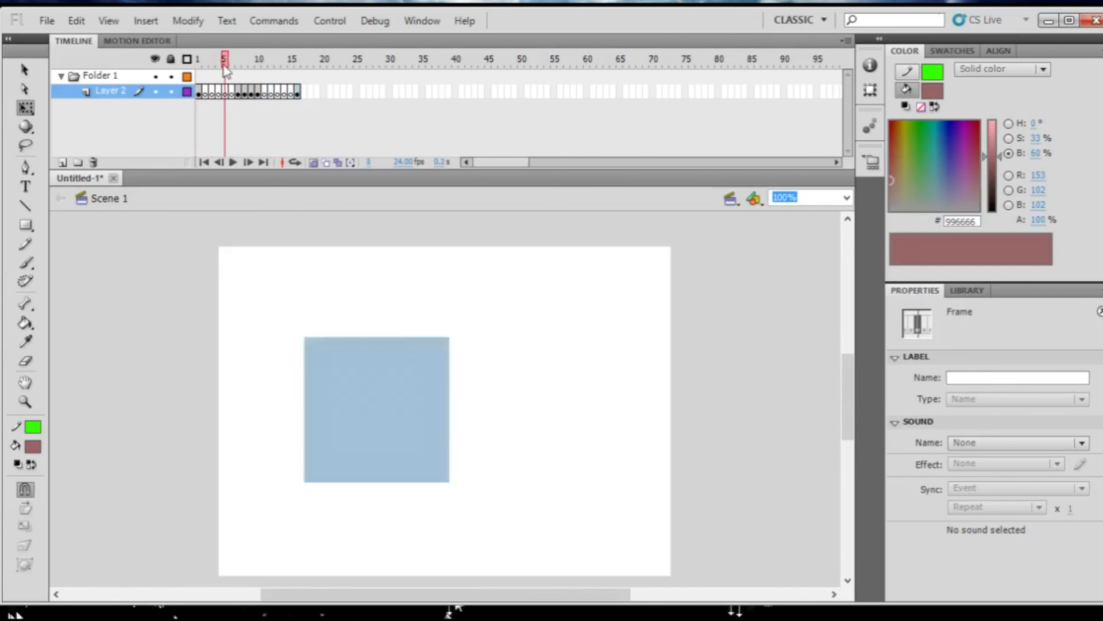
{"action": "left_click_drag", "start_coordinate": [224, 62], "coordinate": [296, 60]}
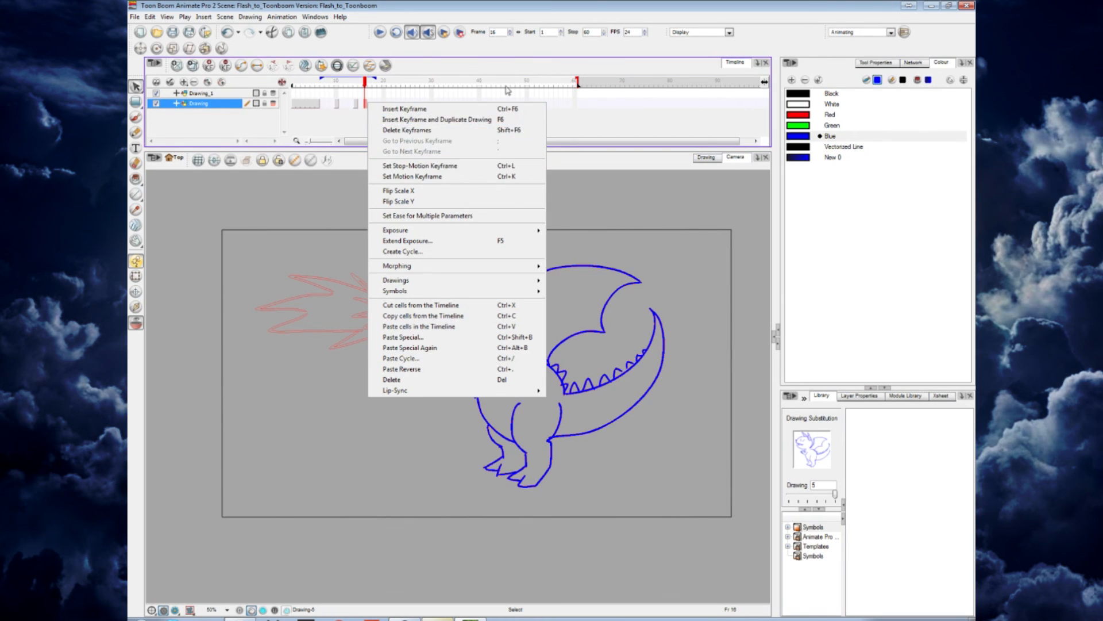
- Switch to Toon Boom Animate Pro and create an empty drawing at frame 8 of the Drawing layer
{"action": "left_click", "coordinate": [354, 105]}
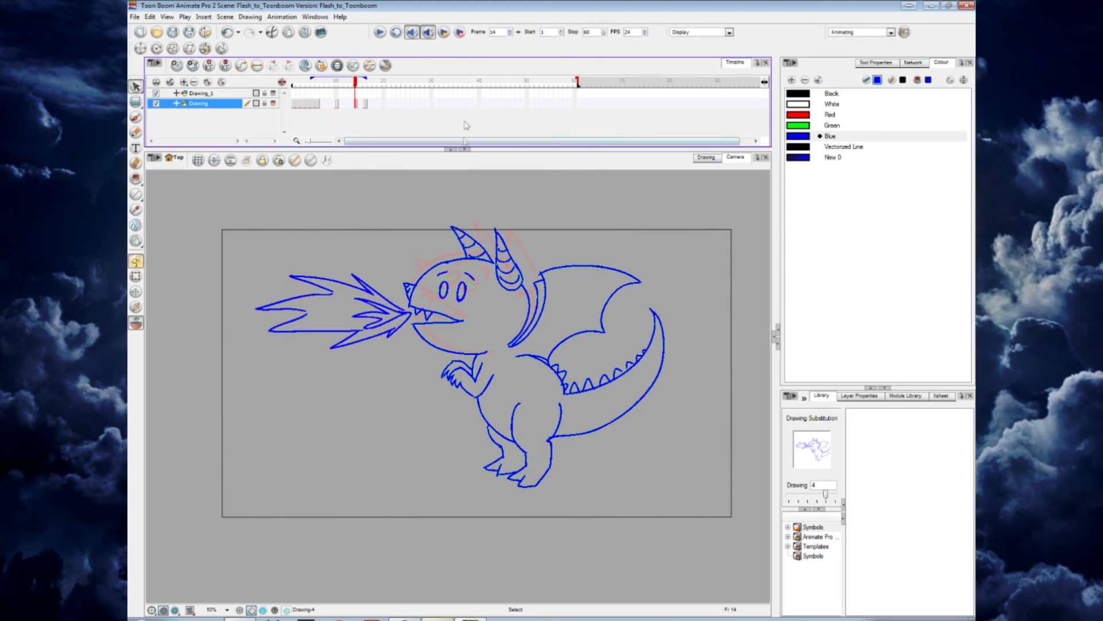
{"action": "mouse_move", "coordinate": [355, 82]}
{"action": "left_mouse_down"}
{"action": "mouse_move", "coordinate": [320, 82]}
{"action": "mouse_move", "coordinate": [350, 83]}
{"action": "left_mouse_up"}
{"action": "left_click", "coordinate": [328, 105]}
{"action": "right_click", "coordinate": [329, 105]}
{"action": "mouse_move", "coordinate": [389, 283]}
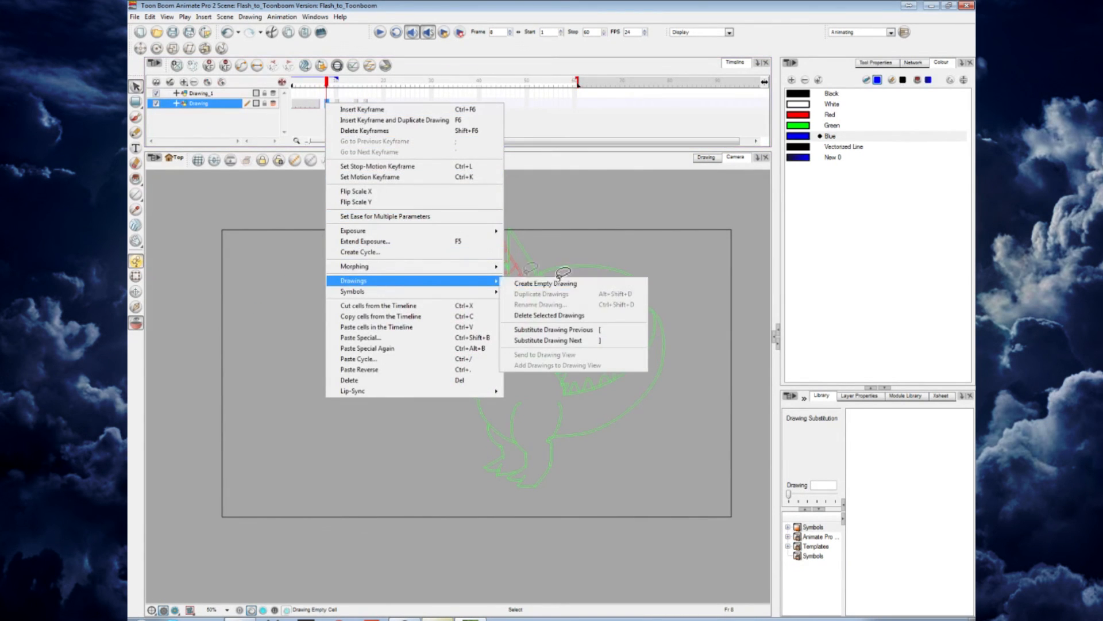
{"action": "left_click", "coordinate": [569, 282]}
{"action": "mouse_move", "coordinate": [327, 83]}
{"action": "left_mouse_down"}
{"action": "mouse_move", "coordinate": [351, 85]}
{"action": "mouse_move", "coordinate": [325, 84]}
{"action": "left_mouse_up"}
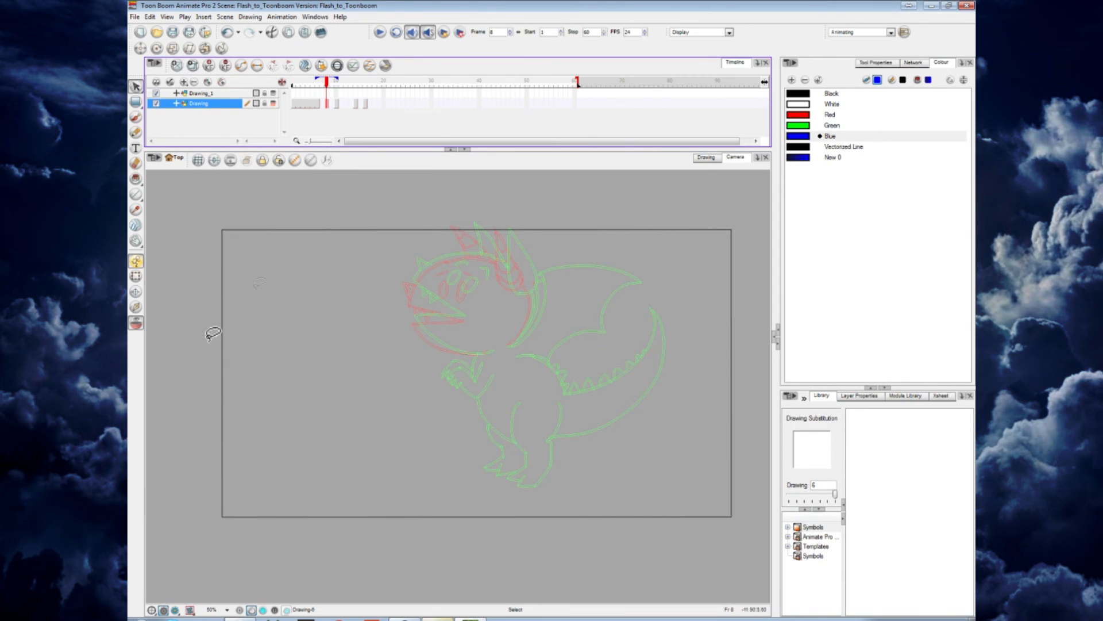
- Copy the dragon's body, wing and tail without the head from frame 5 into the empty drawing at frame 8
{"action": "left_click", "coordinate": [136, 241]}
{"action": "left_click_drag", "start_coordinate": [581, 340], "coordinate": [538, 351]}
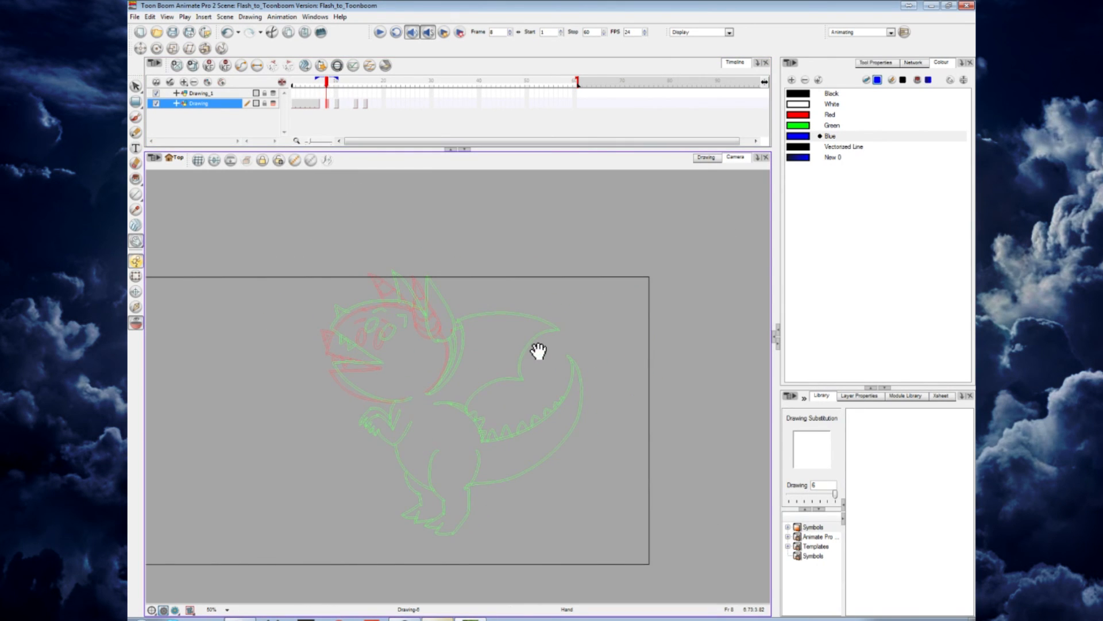
{"action": "key", "text": "2"}
{"action": "key", "text": "1"}
{"action": "key", "text": "2"}
{"action": "key", "text": "2"}
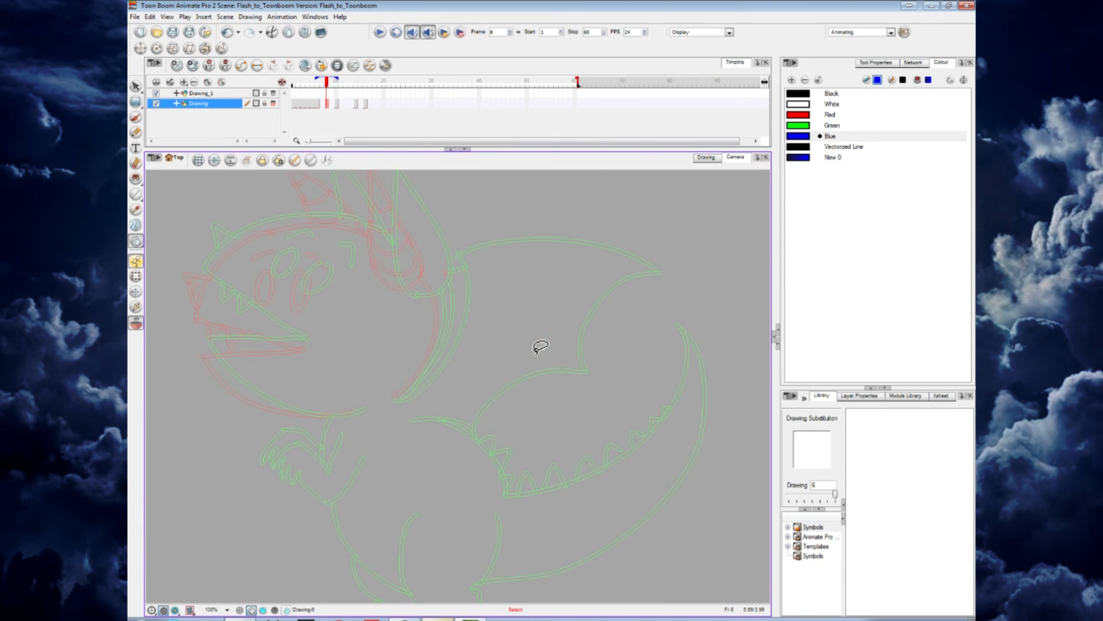
{"action": "key", "text": "1"}
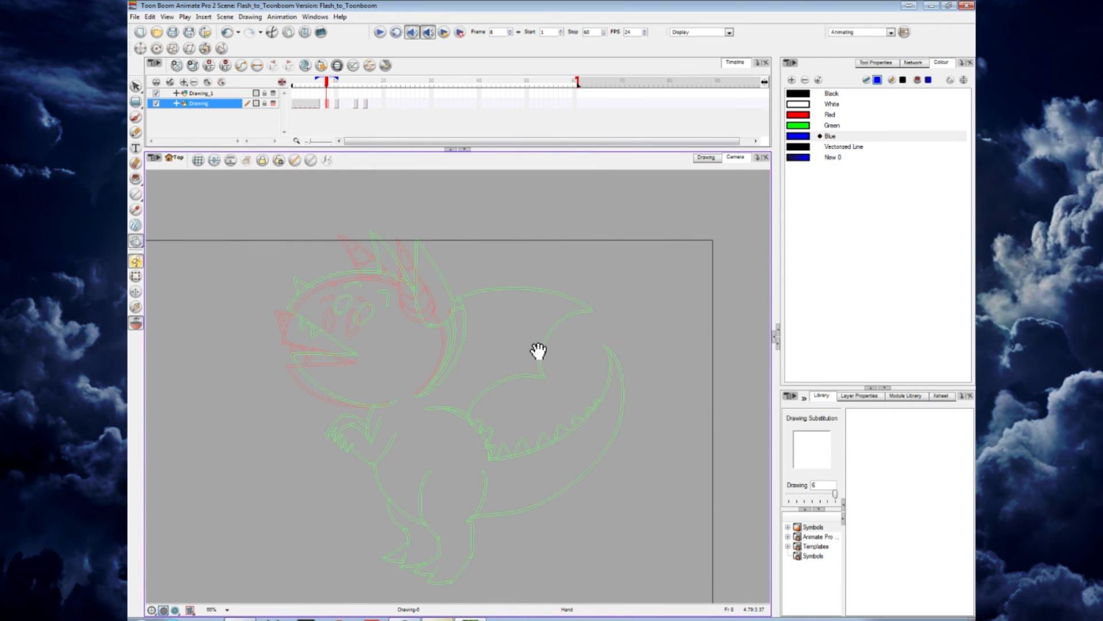
{"action": "left_click_drag", "start_coordinate": [559, 440], "coordinate": [537, 367]}
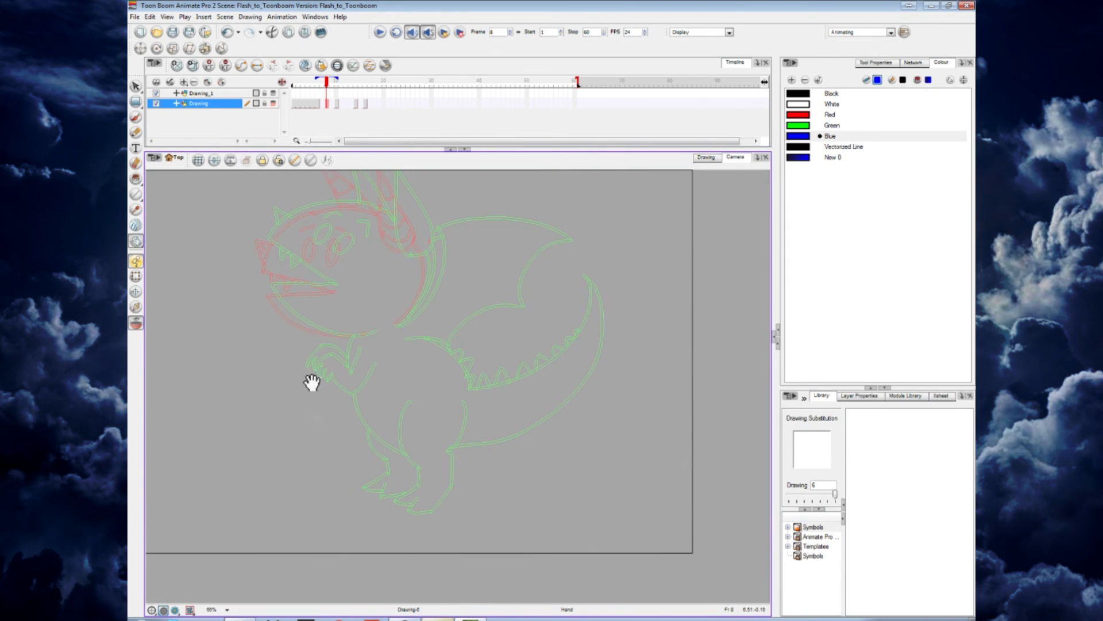
{"action": "left_click", "coordinate": [314, 104]}
{"action": "left_click", "coordinate": [136, 86]}
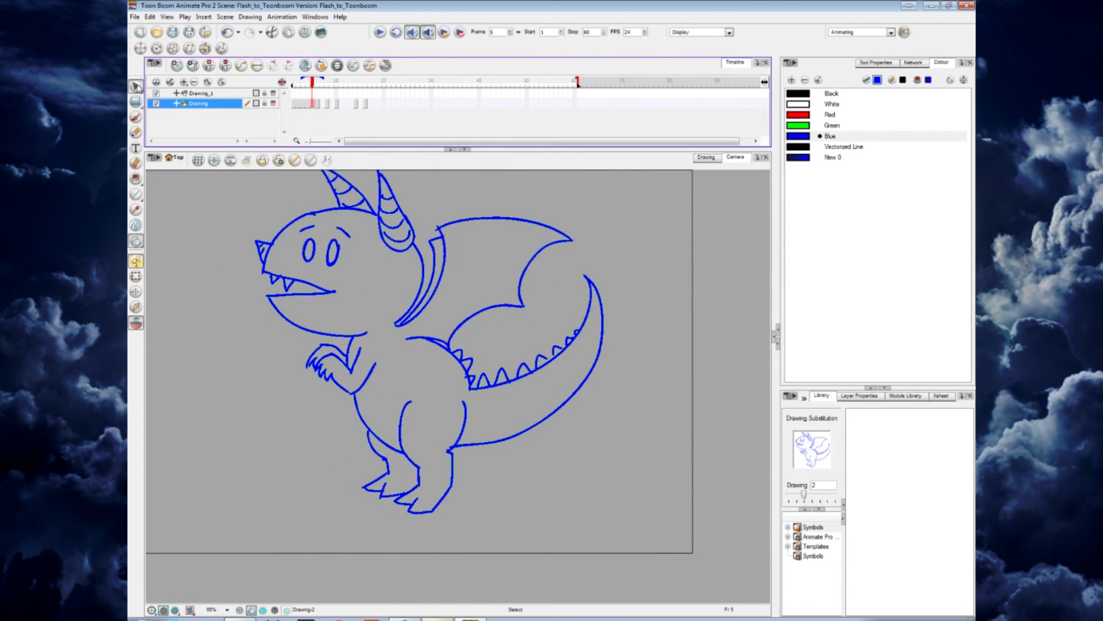
{"action": "mouse_move", "coordinate": [437, 226]}
{"action": "left_mouse_down"}
{"action": "mouse_move", "coordinate": [434, 306]}
{"action": "mouse_move", "coordinate": [401, 354]}
{"action": "mouse_move", "coordinate": [322, 348]}
{"action": "mouse_move", "coordinate": [277, 435]}
{"action": "mouse_move", "coordinate": [415, 566]}
{"action": "mouse_move", "coordinate": [629, 458]}
{"action": "mouse_move", "coordinate": [597, 233]}
{"action": "mouse_move", "coordinate": [449, 216]}
{"action": "left_mouse_up"}
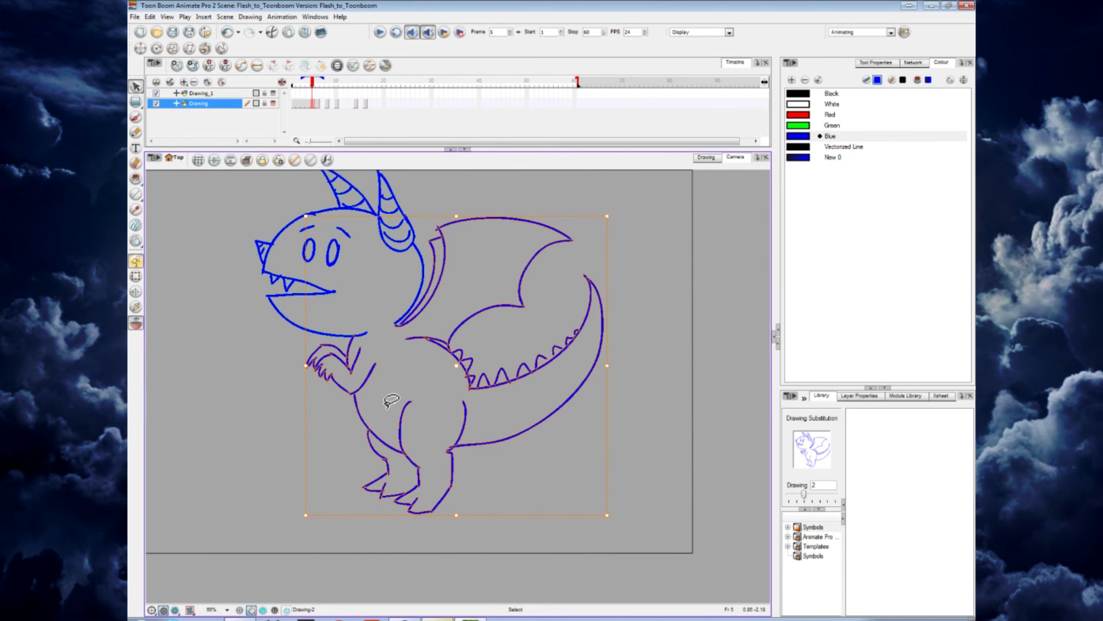
{"action": "left_click", "coordinate": [327, 103]}
{"action": "left_click", "coordinate": [239, 222]}
- Draw a striped horn in blue with the Brush on the dragon's head at frame 8, following the onion skin
{"action": "key", "text": "space"}
{"action": "left_click_drag", "start_coordinate": [446, 267], "coordinate": [447, 378]}
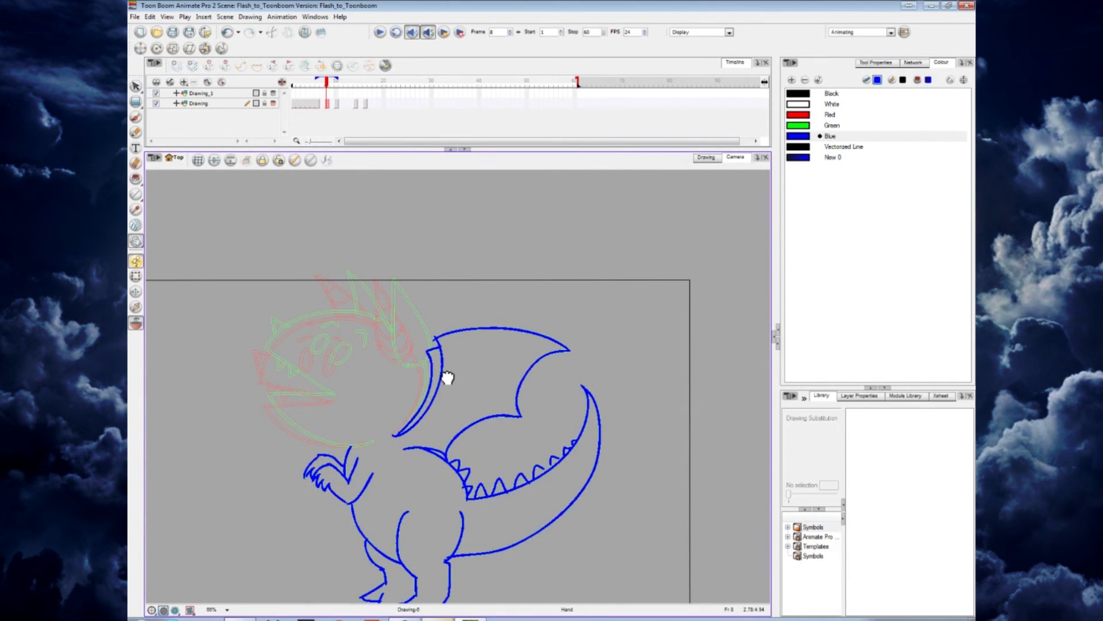
{"action": "left_click", "coordinate": [136, 116]}
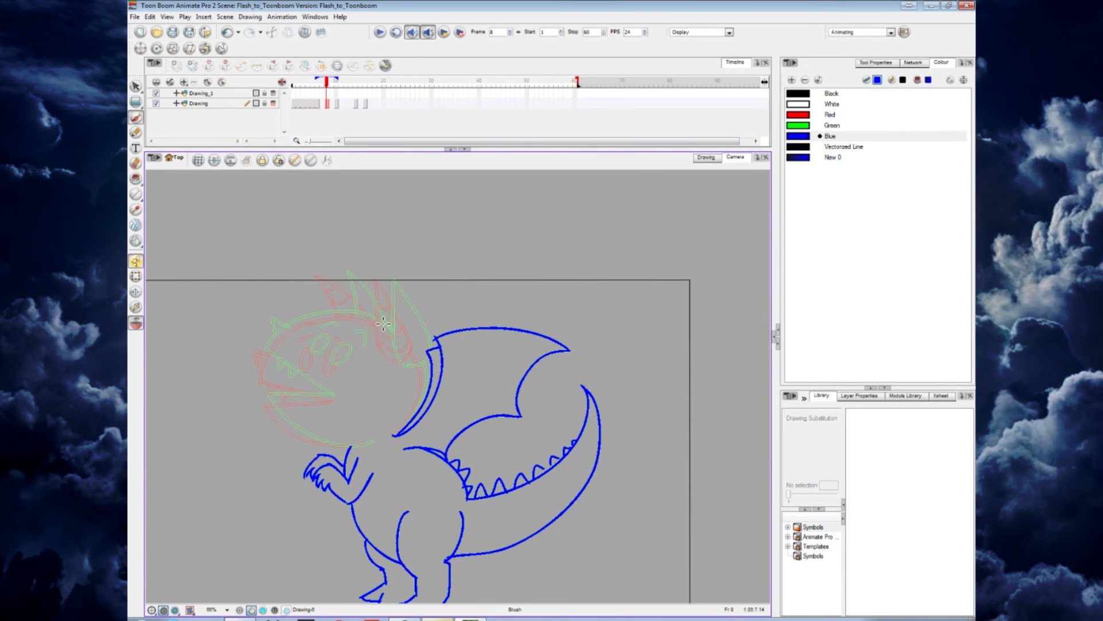
{"action": "mouse_move", "coordinate": [392, 356]}
{"action": "left_mouse_down"}
{"action": "mouse_move", "coordinate": [388, 287]}
{"action": "mouse_move", "coordinate": [398, 283]}
{"action": "mouse_move", "coordinate": [389, 286]}
{"action": "mouse_move", "coordinate": [426, 346]}
{"action": "mouse_move", "coordinate": [419, 366]}
{"action": "mouse_move", "coordinate": [400, 367]}
{"action": "mouse_move", "coordinate": [391, 334]}
{"action": "mouse_move", "coordinate": [397, 355]}
{"action": "mouse_move", "coordinate": [423, 341]}
{"action": "mouse_move", "coordinate": [408, 309]}
{"action": "left_mouse_up"}
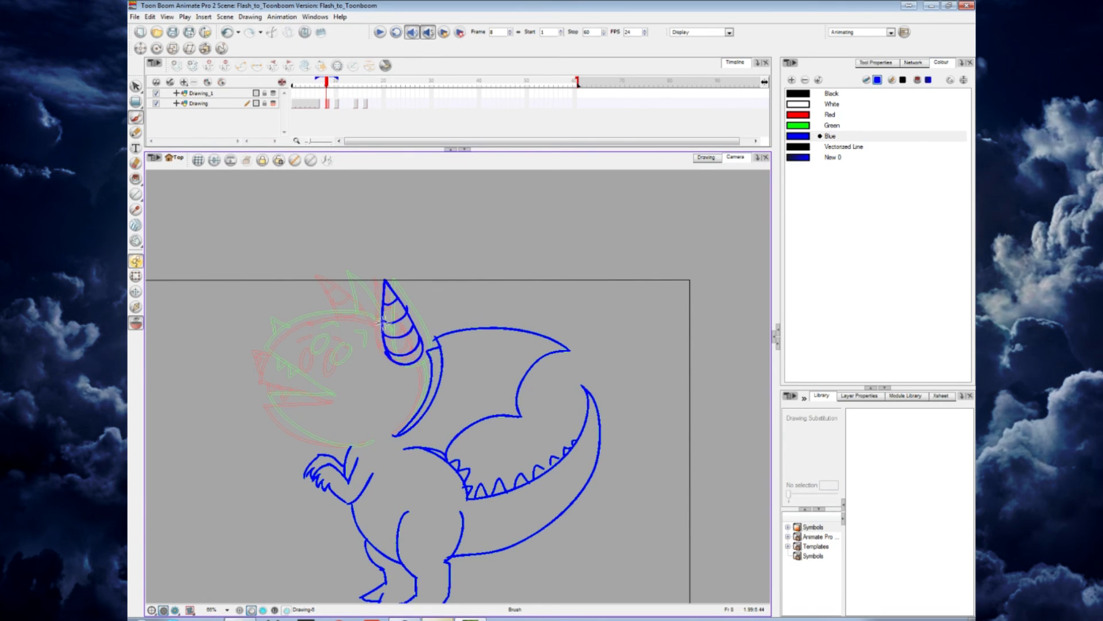
- Draw the dragon's head outline at frame 8 with a wide-open mouth, lower jaw and the back of the head
{"action": "mouse_move", "coordinate": [381, 322]}
{"action": "left_mouse_down"}
{"action": "mouse_move", "coordinate": [319, 315]}
{"action": "mouse_move", "coordinate": [275, 342]}
{"action": "mouse_move", "coordinate": [265, 361]}
{"action": "mouse_move", "coordinate": [338, 396]}
{"action": "left_mouse_up"}
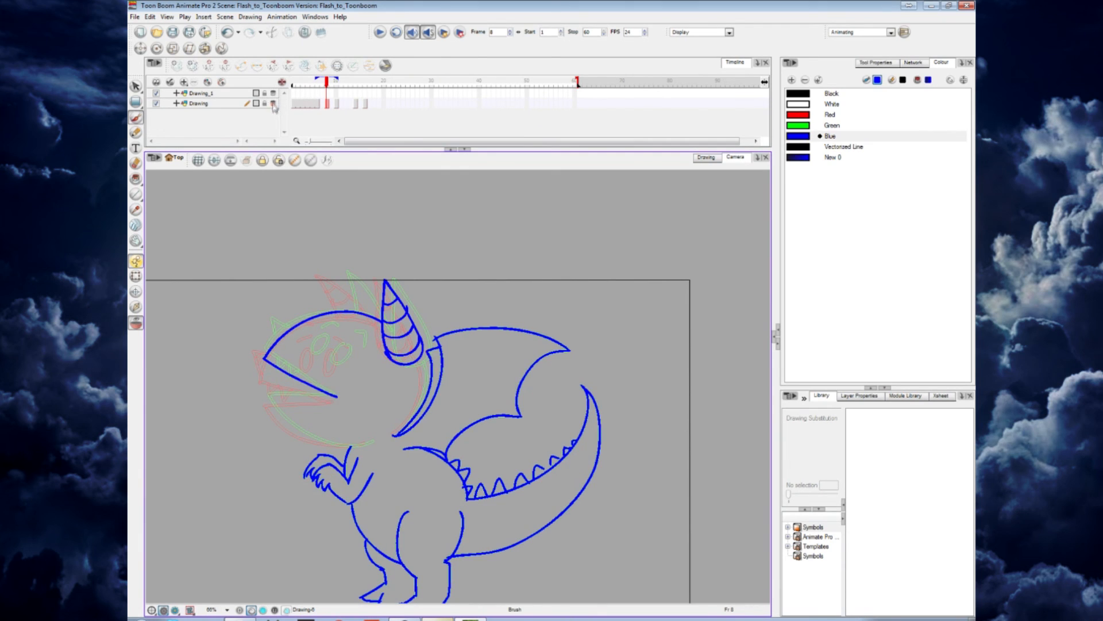
{"action": "mouse_move", "coordinate": [337, 397]}
{"action": "left_mouse_down"}
{"action": "mouse_move", "coordinate": [269, 403]}
{"action": "mouse_move", "coordinate": [312, 442]}
{"action": "mouse_move", "coordinate": [352, 446]}
{"action": "left_mouse_up"}
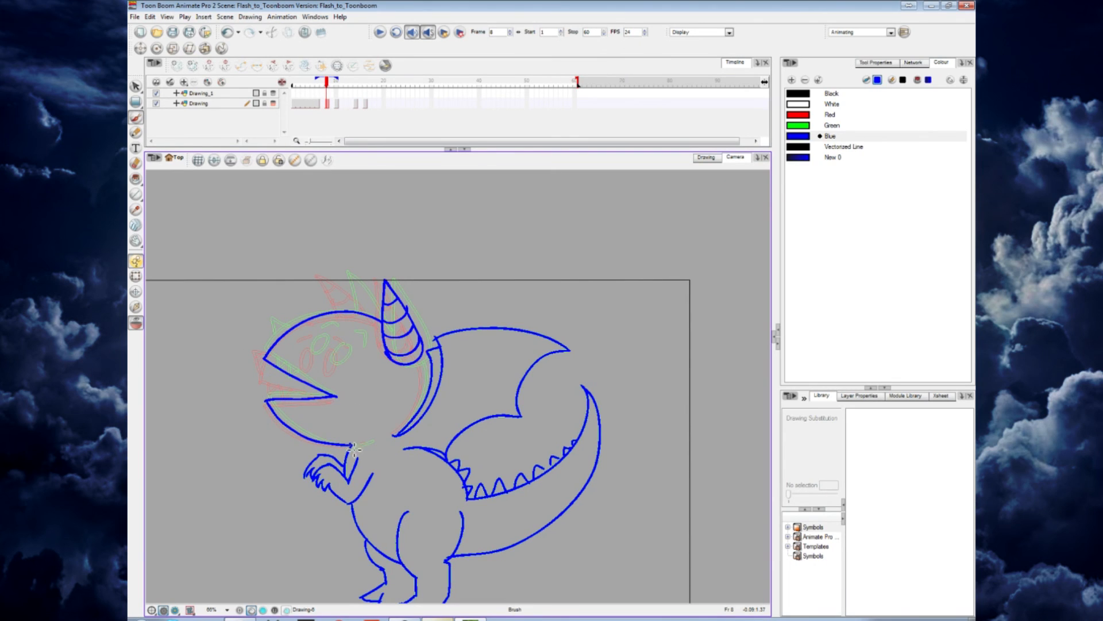
{"action": "left_click_drag", "start_coordinate": [353, 447], "coordinate": [396, 429]}
{"action": "mouse_move", "coordinate": [422, 363]}
{"action": "left_mouse_down"}
{"action": "mouse_move", "coordinate": [423, 410]}
{"action": "mouse_move", "coordinate": [394, 436]}
{"action": "left_mouse_up"}
{"action": "key", "text": "ctrl+z"}
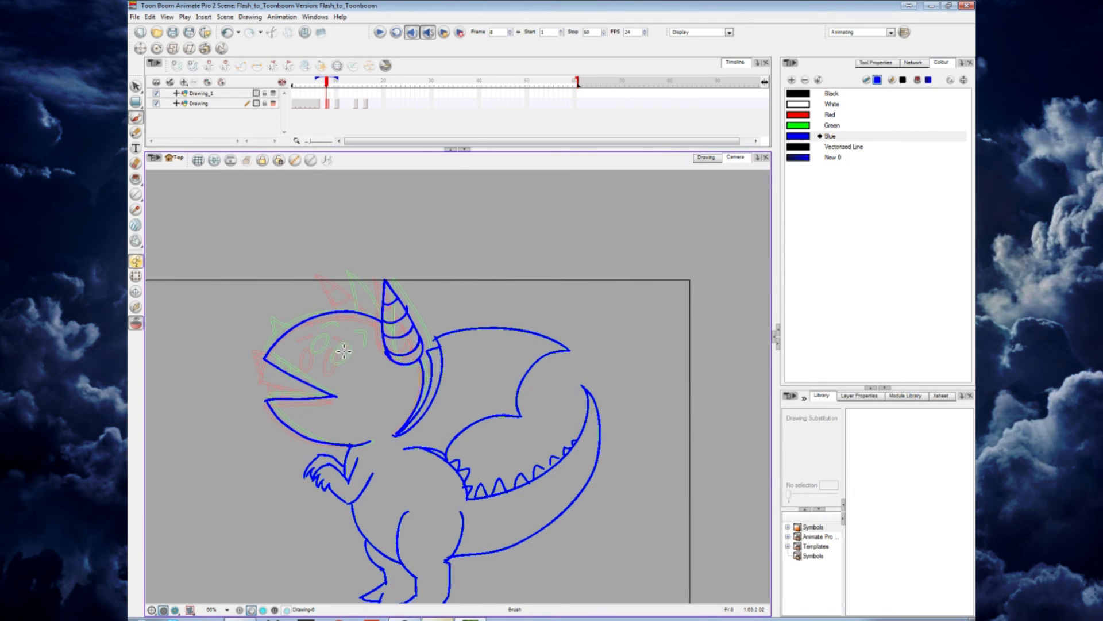
- Add the eyes, second horn, nose horn, teeth and eyebrows to the dragon's head at frame 8
{"action": "mouse_move", "coordinate": [343, 345]}
{"action": "left_mouse_down"}
{"action": "mouse_move", "coordinate": [327, 371]}
{"action": "mouse_move", "coordinate": [343, 347]}
{"action": "mouse_move", "coordinate": [311, 367]}
{"action": "mouse_move", "coordinate": [345, 283]}
{"action": "mouse_move", "coordinate": [373, 315]}
{"action": "left_mouse_up"}
{"action": "key", "text": "ctrl+z"}
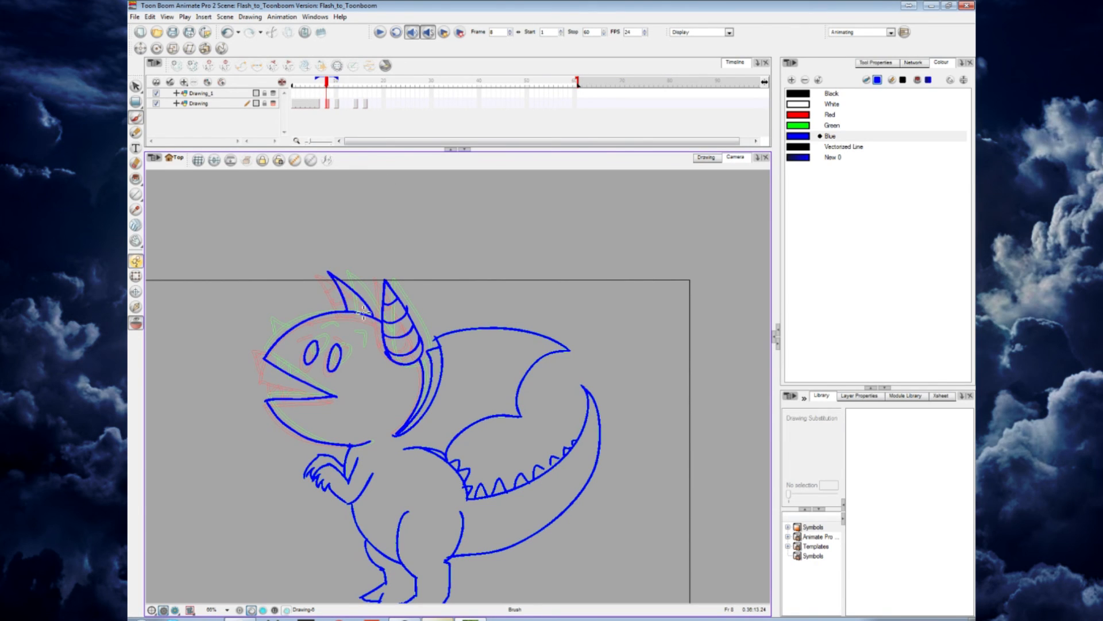
{"action": "mouse_move", "coordinate": [269, 344]}
{"action": "left_mouse_down"}
{"action": "mouse_move", "coordinate": [282, 344]}
{"action": "mouse_move", "coordinate": [288, 388]}
{"action": "mouse_move", "coordinate": [296, 379]}
{"action": "left_mouse_up"}
{"action": "left_click_drag", "start_coordinate": [311, 334], "coordinate": [351, 343]}
{"action": "scroll", "coordinate": [362, 342], "scroll_direction": "down", "scroll_amount": 2}
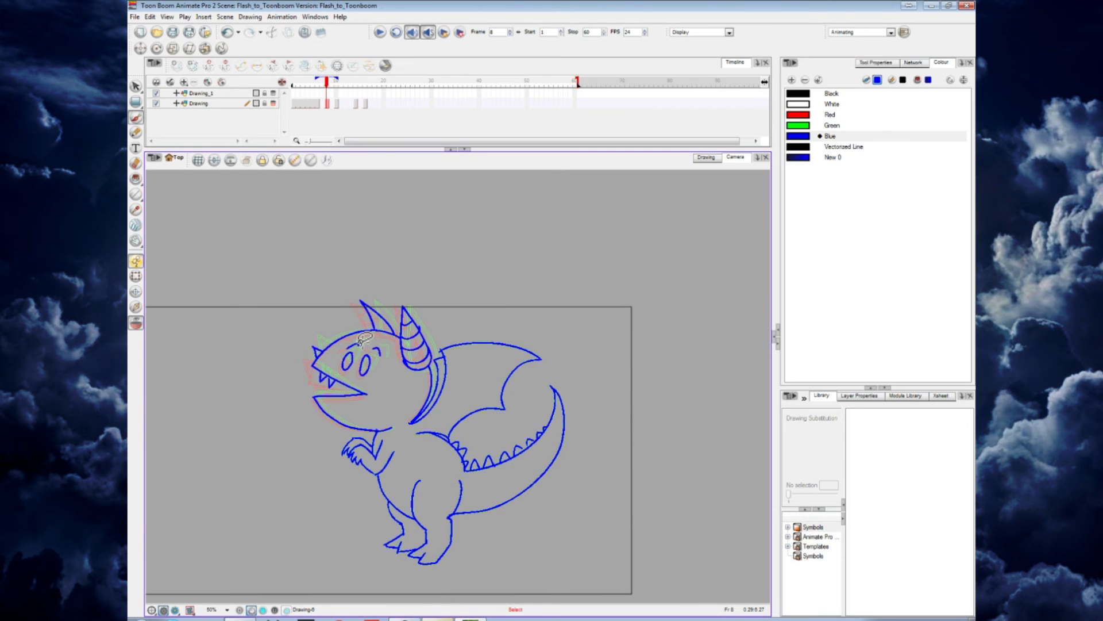
{"action": "scroll", "coordinate": [362, 343], "scroll_direction": "up", "scroll_amount": 2}
- Play back the dragon animation from frame 1 to review the motion across the drawings
{"action": "mouse_move", "coordinate": [326, 83]}
{"action": "left_mouse_down"}
{"action": "mouse_move", "coordinate": [337, 86]}
{"action": "mouse_move", "coordinate": [287, 99]}
{"action": "left_mouse_up"}
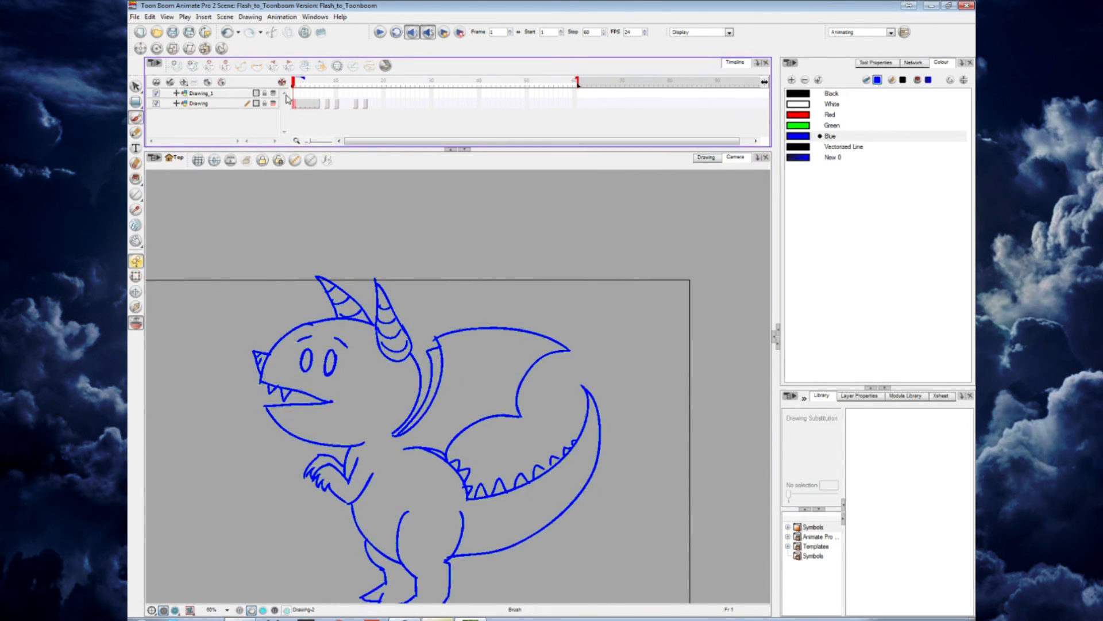
{"action": "key", "text": "Return"}
{"action": "key", "text": "Return"}
{"action": "left_click", "coordinate": [317, 106]}
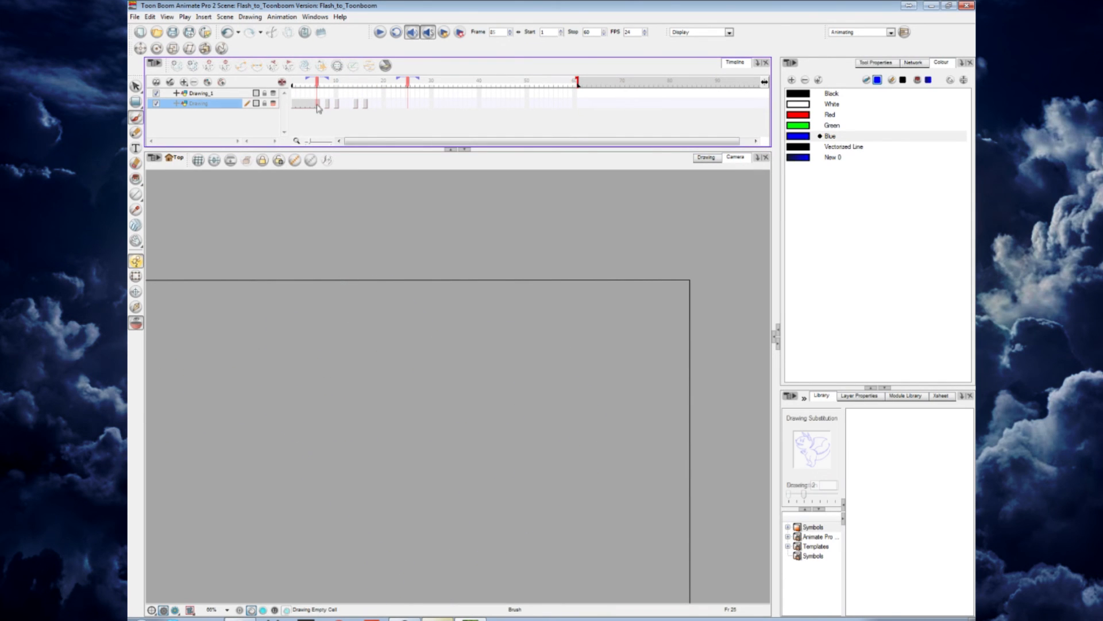
{"action": "key", "text": "Return"}
{"action": "key", "text": "Return"}
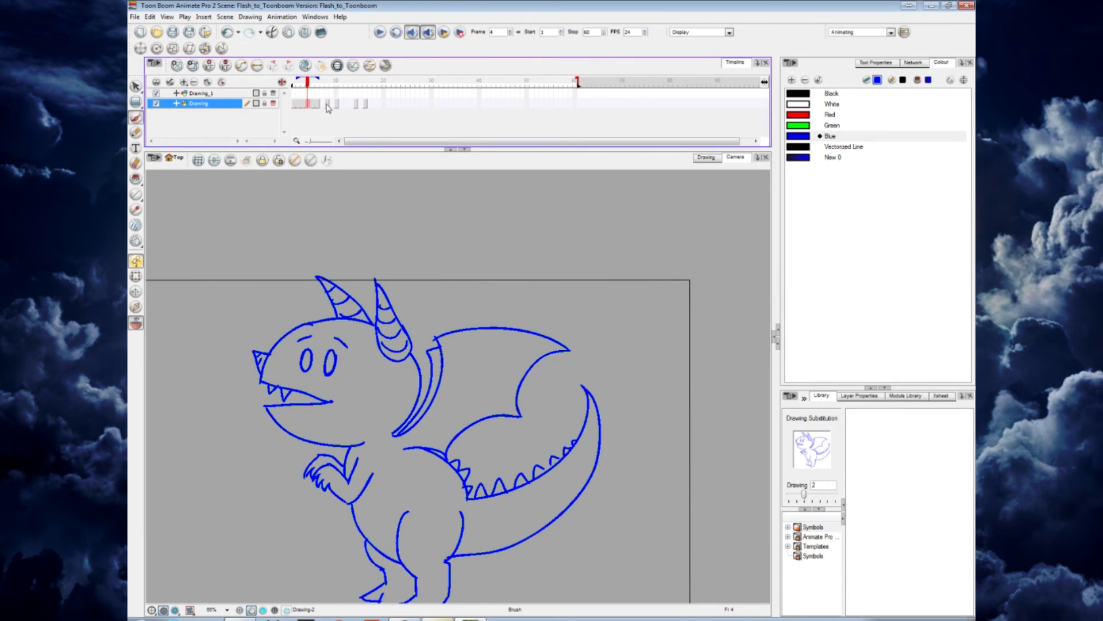
- Set the onion skin render style to Normal in the drawing preferences and apply it at frame 8
{"action": "left_click", "coordinate": [176, 65]}
{"action": "left_click", "coordinate": [134, 16]}
{"action": "mouse_move", "coordinate": [181, 153]}
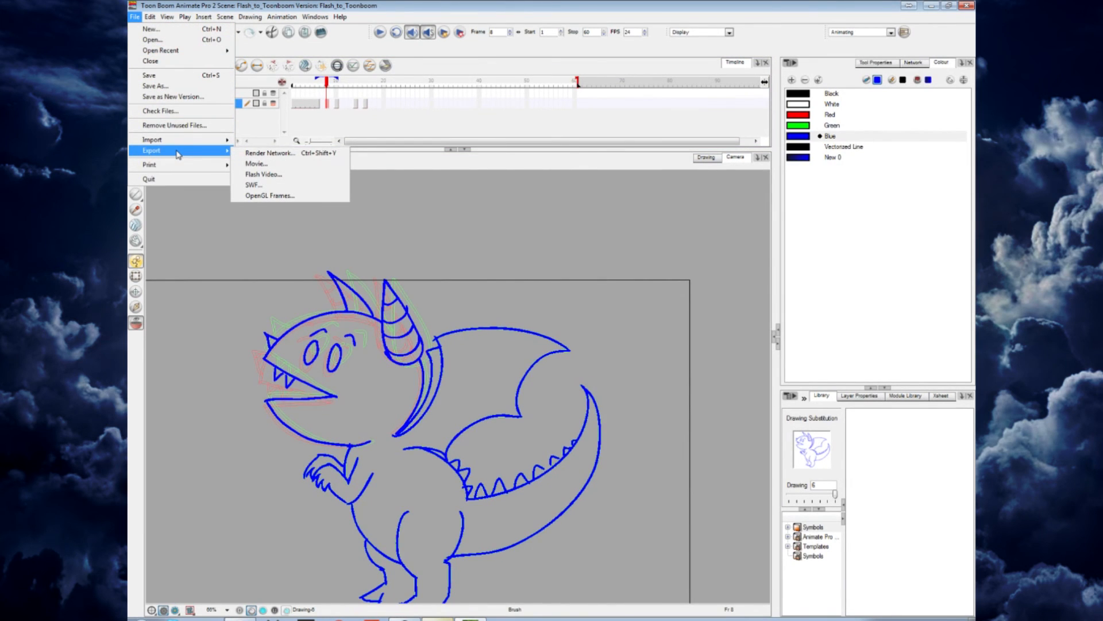
{"action": "mouse_move", "coordinate": [150, 16]}
{"action": "left_click", "coordinate": [190, 274]}
{"action": "left_click_drag", "start_coordinate": [411, 89], "coordinate": [781, 107]}
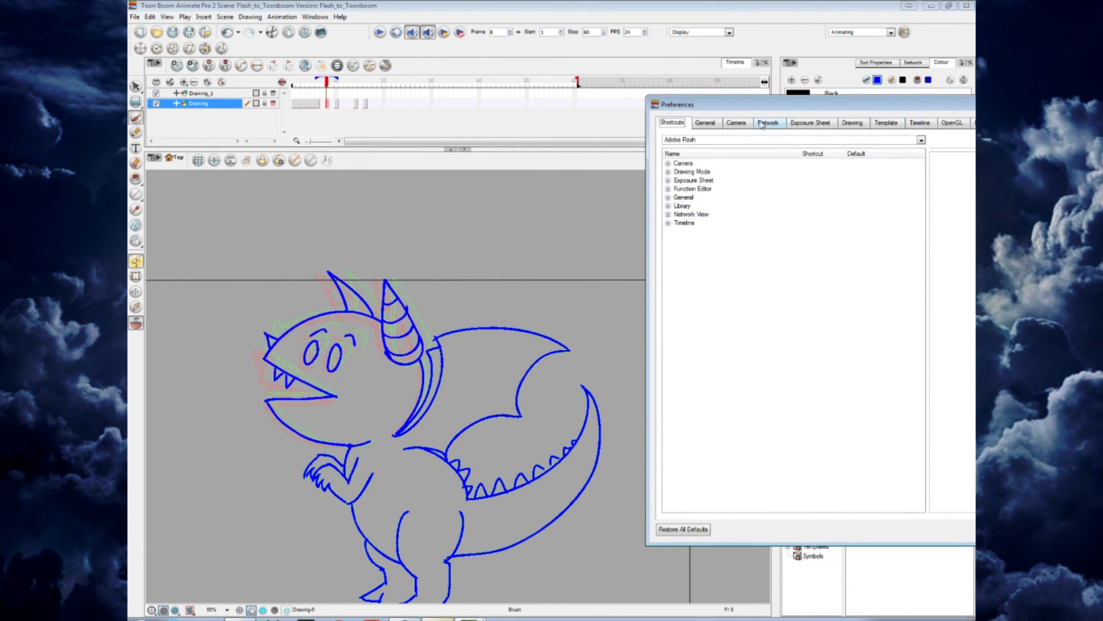
{"action": "left_click", "coordinate": [852, 124]}
{"action": "left_click", "coordinate": [791, 159]}
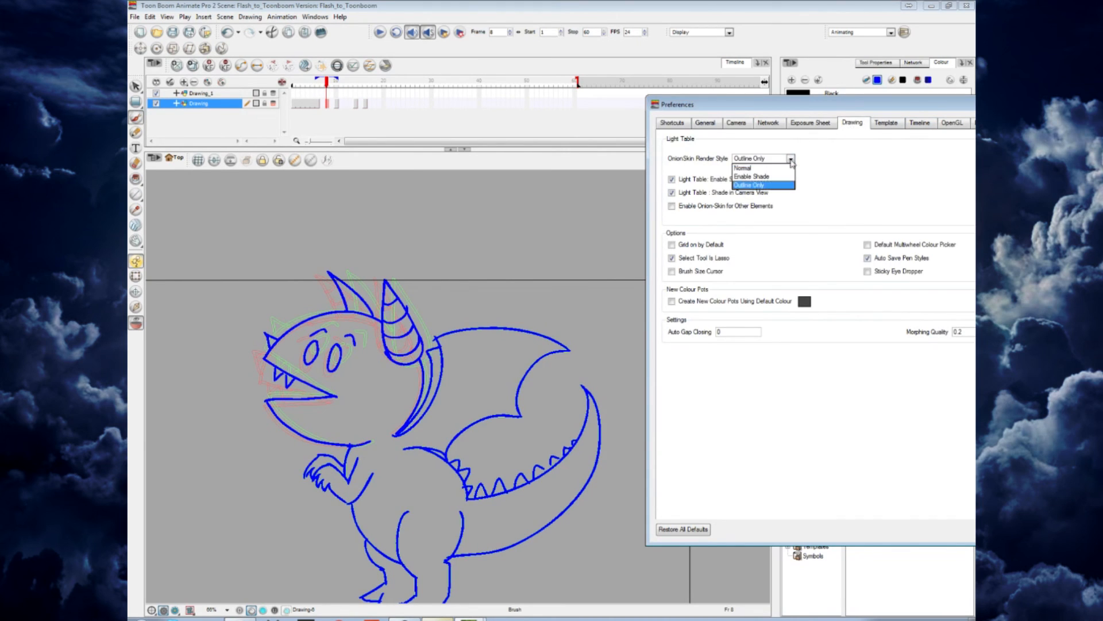
{"action": "left_click", "coordinate": [776, 169]}
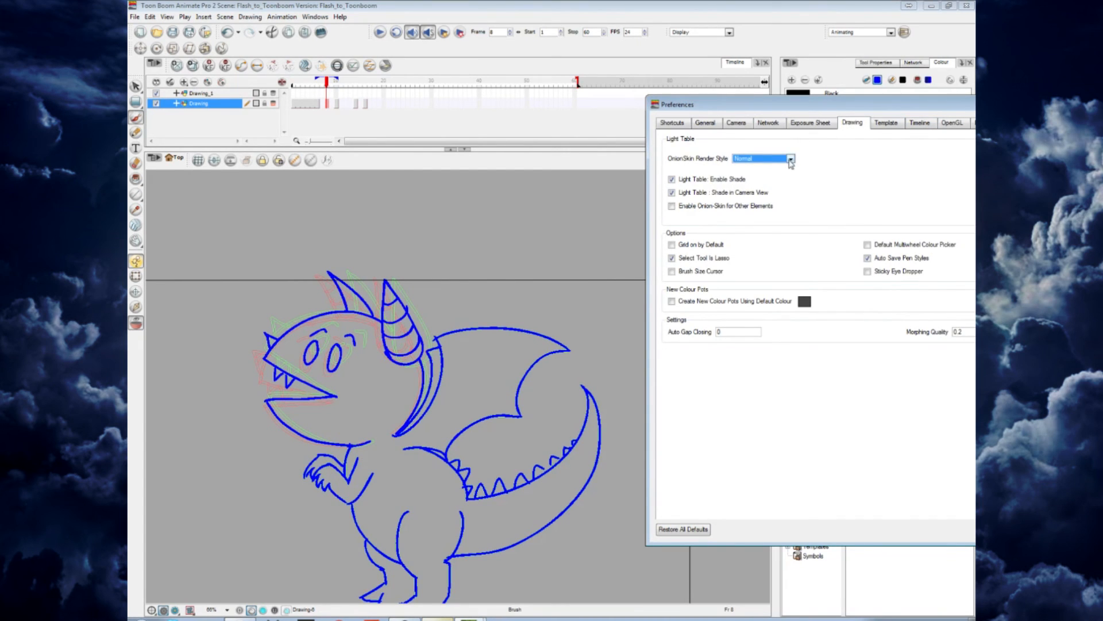
{"action": "left_click_drag", "start_coordinate": [881, 110], "coordinate": [528, 87]}
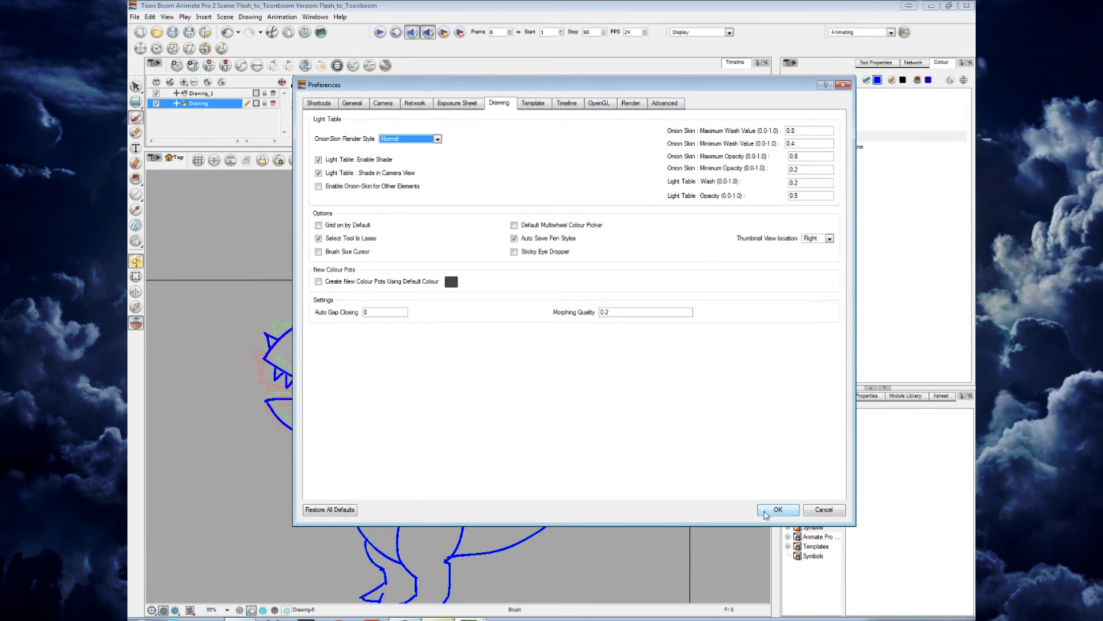
{"action": "left_click", "coordinate": [767, 512]}
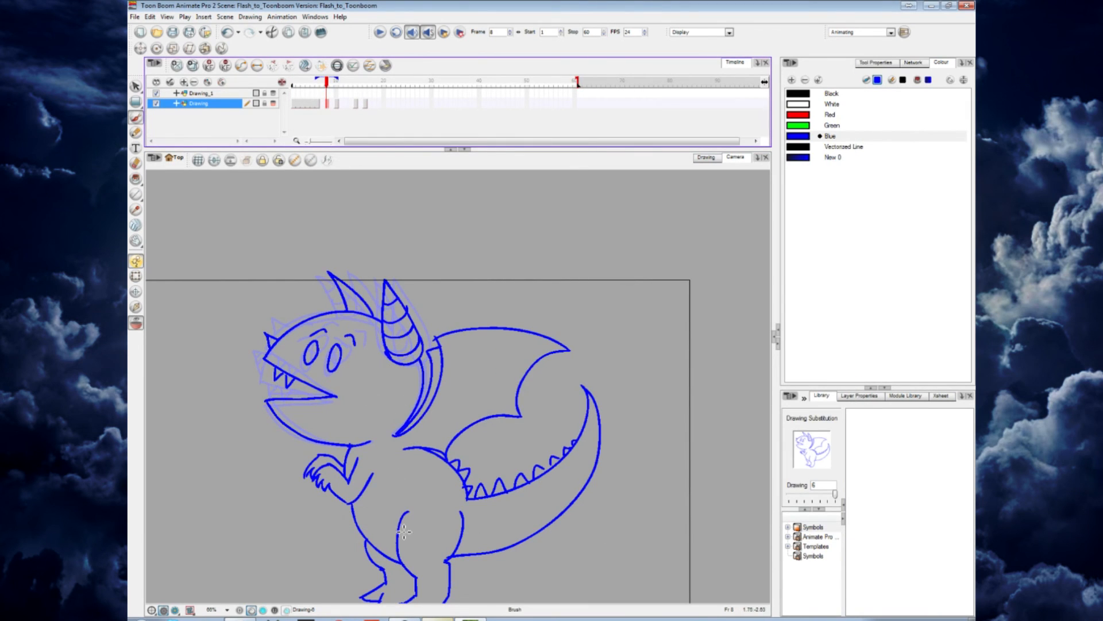
- Switch the onion skin render style to Enable Shade in the drawing preferences and apply it
{"action": "left_click", "coordinate": [150, 16]}
{"action": "left_click", "coordinate": [173, 273]}
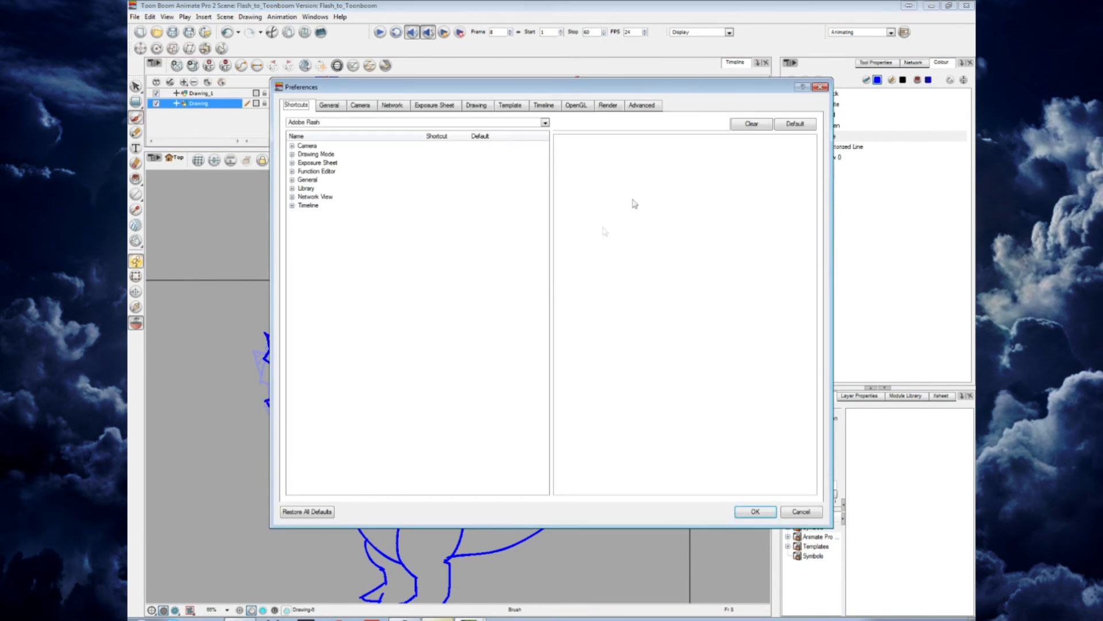
{"action": "left_click", "coordinate": [477, 106]}
{"action": "left_click", "coordinate": [411, 141]}
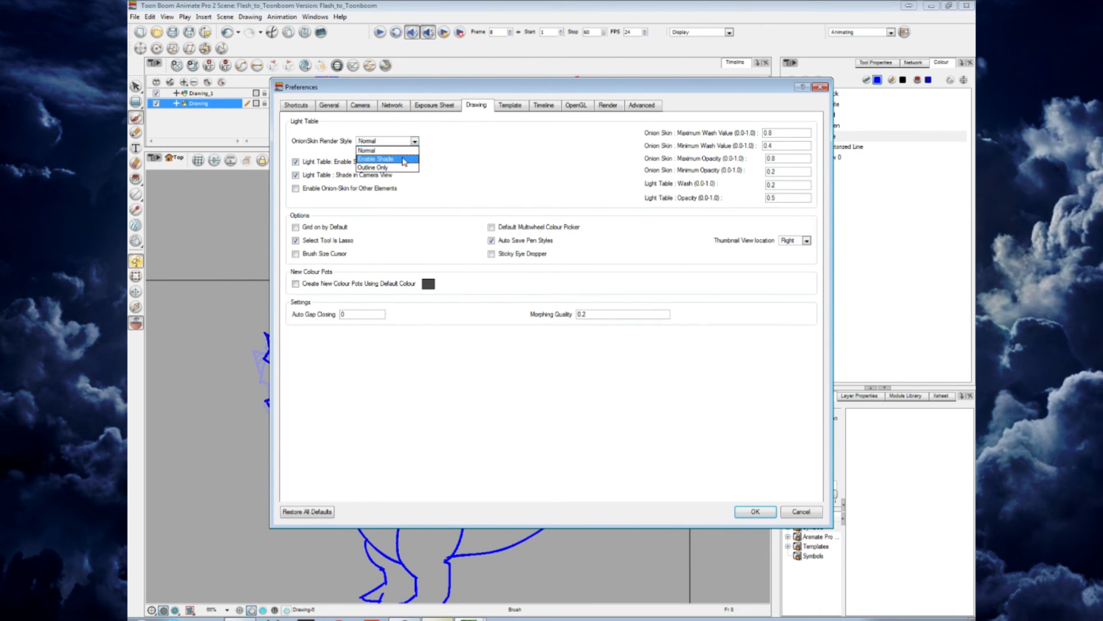
{"action": "left_click", "coordinate": [404, 155]}
{"action": "left_click", "coordinate": [754, 511]}
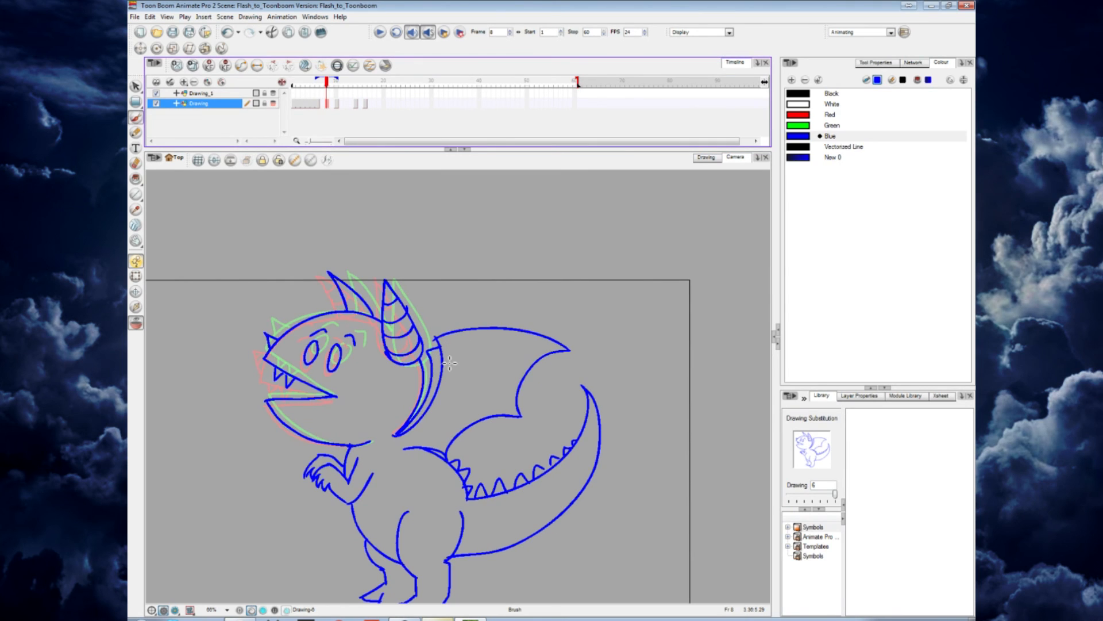
- Review the preference categories and return the onion skin render style to Outline Only
{"action": "left_click", "coordinate": [150, 17]}
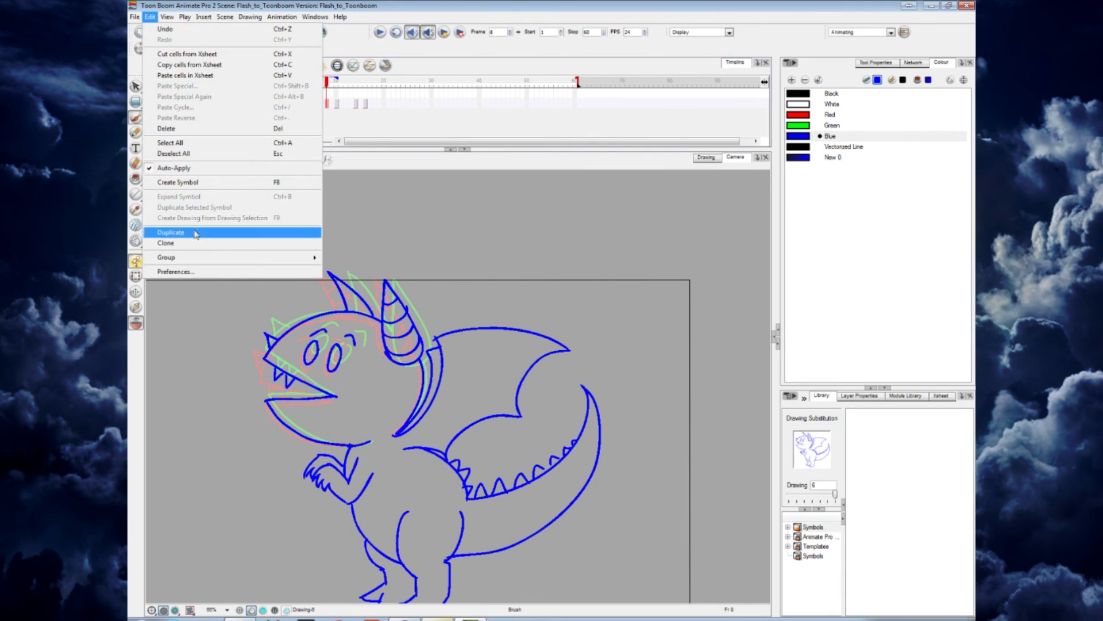
{"action": "left_click", "coordinate": [175, 271]}
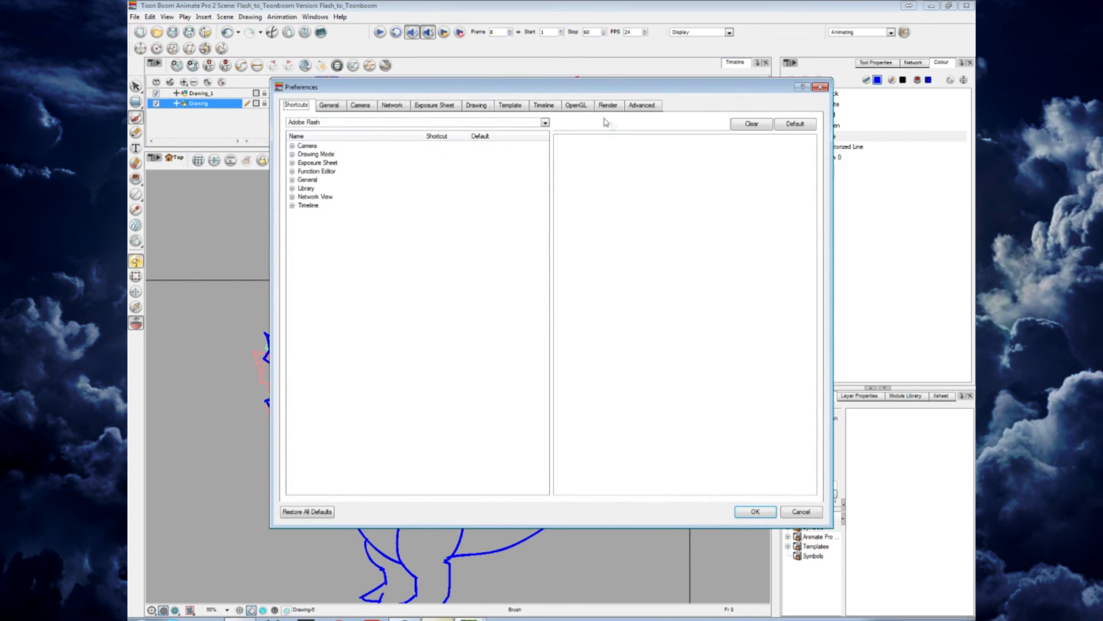
{"action": "left_click", "coordinate": [330, 105]}
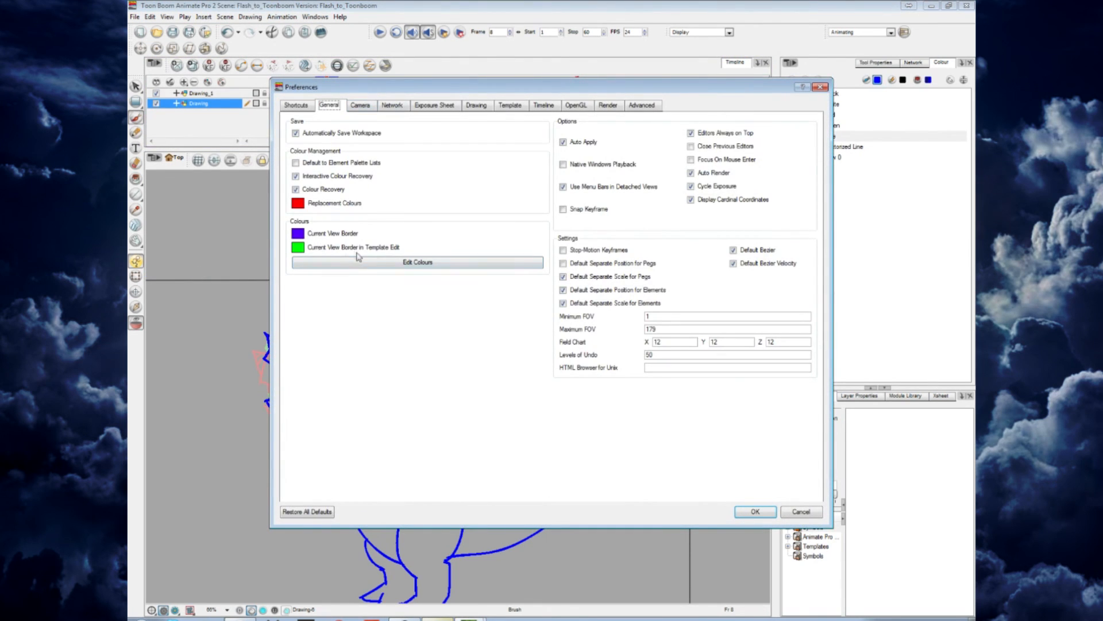
{"action": "left_click", "coordinate": [365, 106]}
{"action": "left_click", "coordinate": [392, 106]}
{"action": "left_click", "coordinate": [451, 106]}
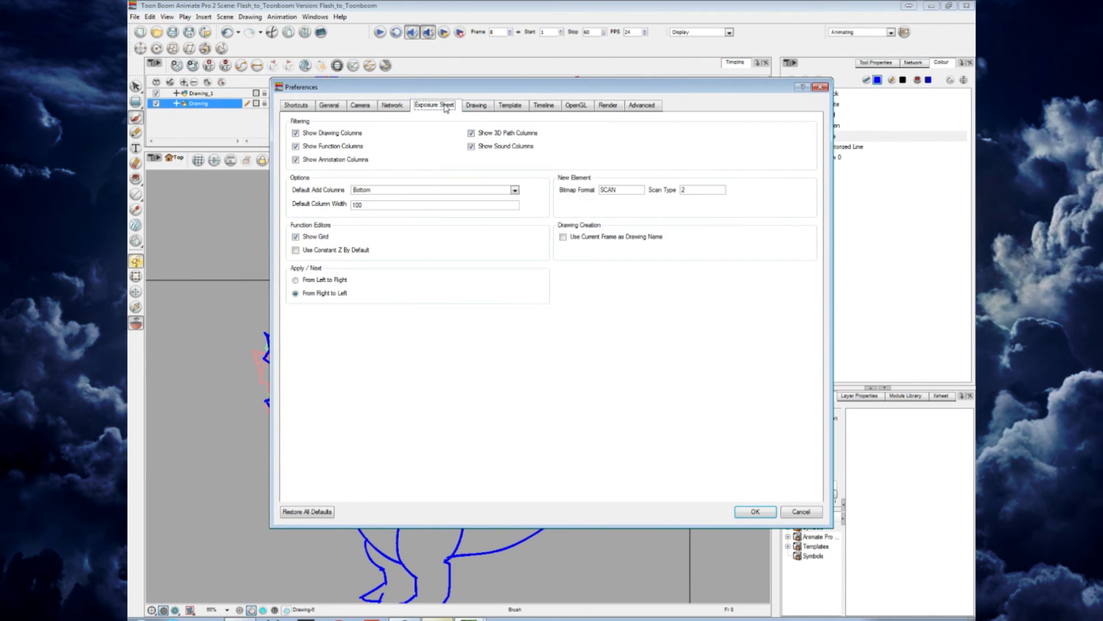
{"action": "left_click", "coordinate": [481, 106]}
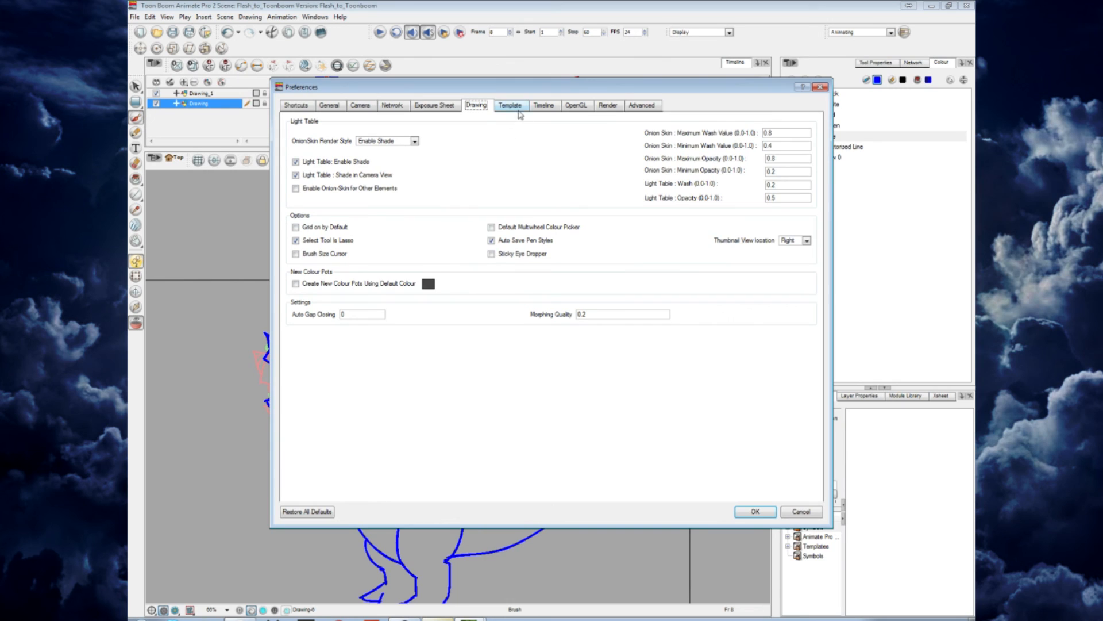
{"action": "left_click", "coordinate": [415, 141]}
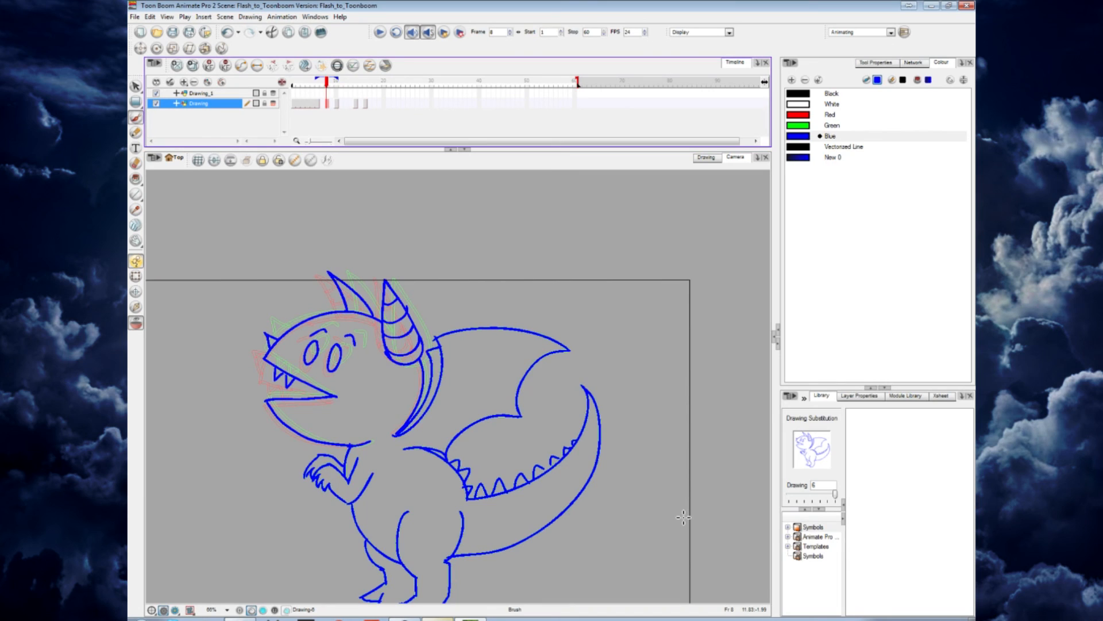
- Toggle onion skinning separately on the Drawing and Drawing_1 layers, leaving it enabled on both
{"action": "left_click", "coordinate": [273, 104]}
{"action": "left_click", "coordinate": [273, 104]}
{"action": "left_click", "coordinate": [324, 94]}
{"action": "left_click", "coordinate": [328, 104]}
{"action": "left_click", "coordinate": [274, 93]}
{"action": "left_click", "coordinate": [274, 103]}
{"action": "left_click", "coordinate": [274, 94]}
{"action": "left_click", "coordinate": [275, 104]}
{"action": "left_click", "coordinate": [275, 94]}
{"action": "left_click", "coordinate": [274, 104]}
{"action": "left_click", "coordinate": [273, 95]}
- Draw a row of small blue circles in front of the dragon's mouth at frame 7 on Drawing_1
{"action": "key", "text": "comma"}
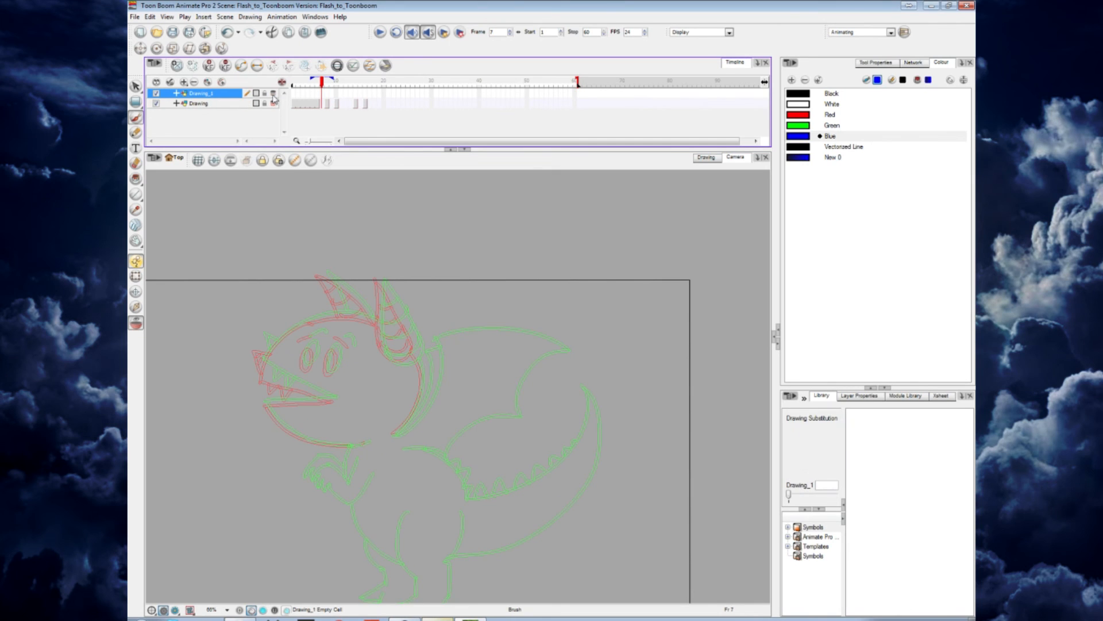
{"action": "left_click", "coordinate": [321, 94]}
{"action": "left_click_drag", "start_coordinate": [263, 379], "coordinate": [230, 374]}
- Add a drawing at frame 10 on Drawing_1 and sketch small circles in front of the mouth, undoing and redrawing strokes
{"action": "left_click", "coordinate": [337, 95]}
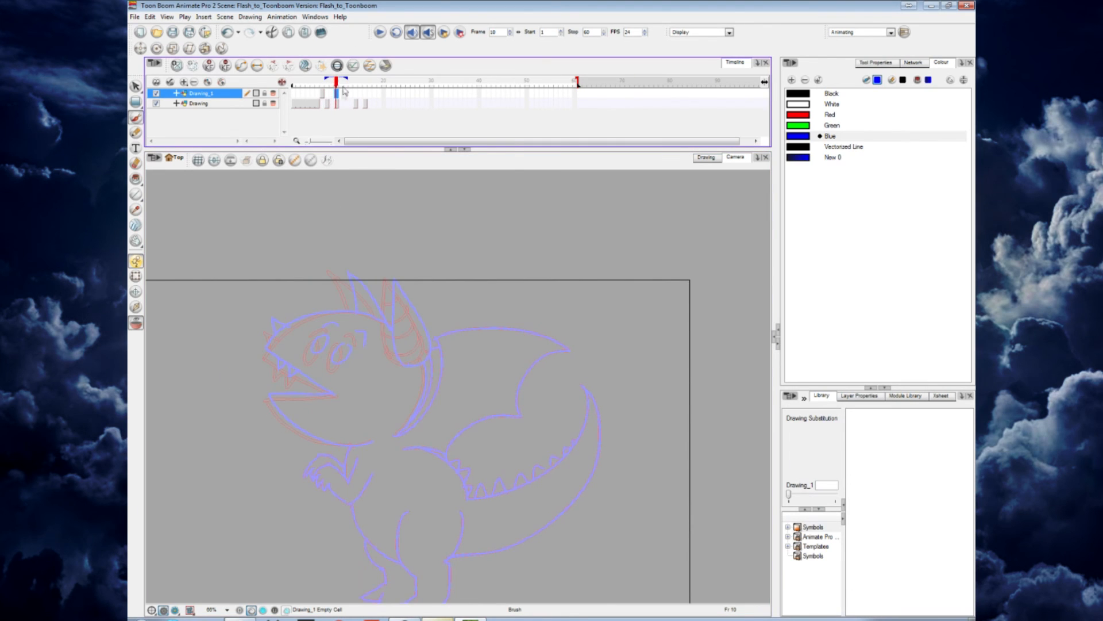
{"action": "right_click", "coordinate": [338, 93]}
{"action": "mouse_move", "coordinate": [390, 271]}
{"action": "left_click", "coordinate": [557, 273]}
{"action": "left_click_drag", "start_coordinate": [248, 378], "coordinate": [235, 378]}
{"action": "left_click_drag", "start_coordinate": [221, 369], "coordinate": [244, 376]}
{"action": "key", "text": "ctrl+z"}
{"action": "key", "text": "ctrl+z"}
{"action": "key", "text": "ctrl+z"}
{"action": "key", "text": "ctrl+z"}
{"action": "left_click_drag", "start_coordinate": [232, 378], "coordinate": [232, 380]}
{"action": "left_click_drag", "start_coordinate": [218, 375], "coordinate": [218, 376]}
- Compare the onion skins of the Drawing and Drawing_1 layers across frames 6 to 8
{"action": "left_click", "coordinate": [323, 85]}
{"action": "mouse_move", "coordinate": [323, 87]}
{"action": "left_mouse_down"}
{"action": "mouse_move", "coordinate": [338, 85]}
{"action": "mouse_move", "coordinate": [324, 86]}
{"action": "left_mouse_up"}
{"action": "left_click", "coordinate": [273, 105]}
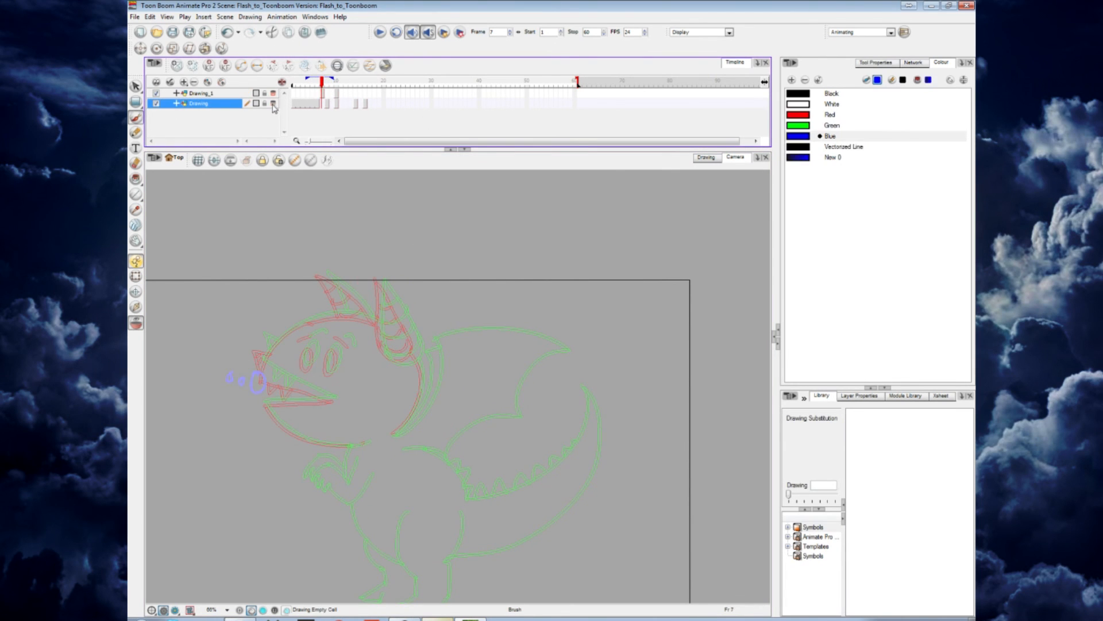
{"action": "left_click", "coordinate": [327, 94]}
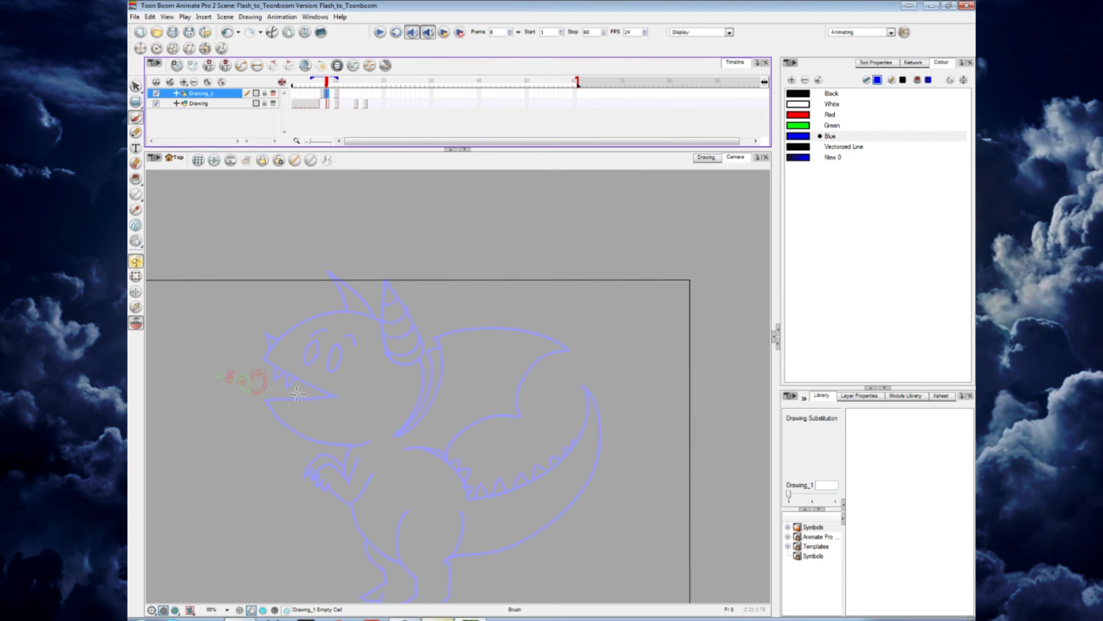
{"action": "left_click", "coordinate": [274, 104]}
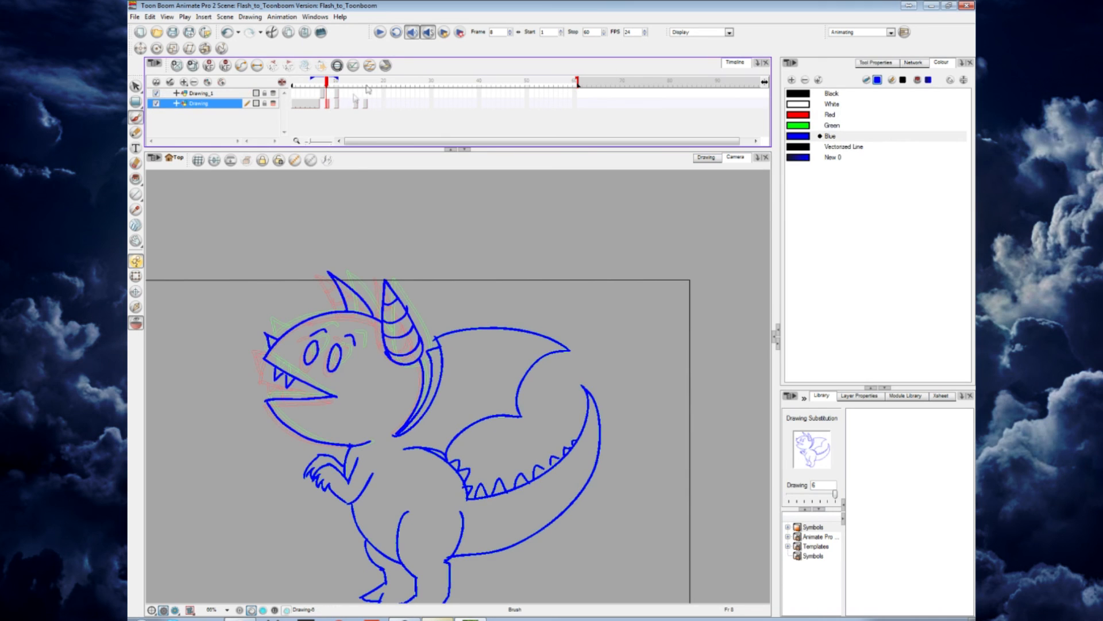
{"action": "left_click", "coordinate": [331, 104]}
{"action": "left_click", "coordinate": [322, 104]}
{"action": "left_click", "coordinate": [318, 105]}
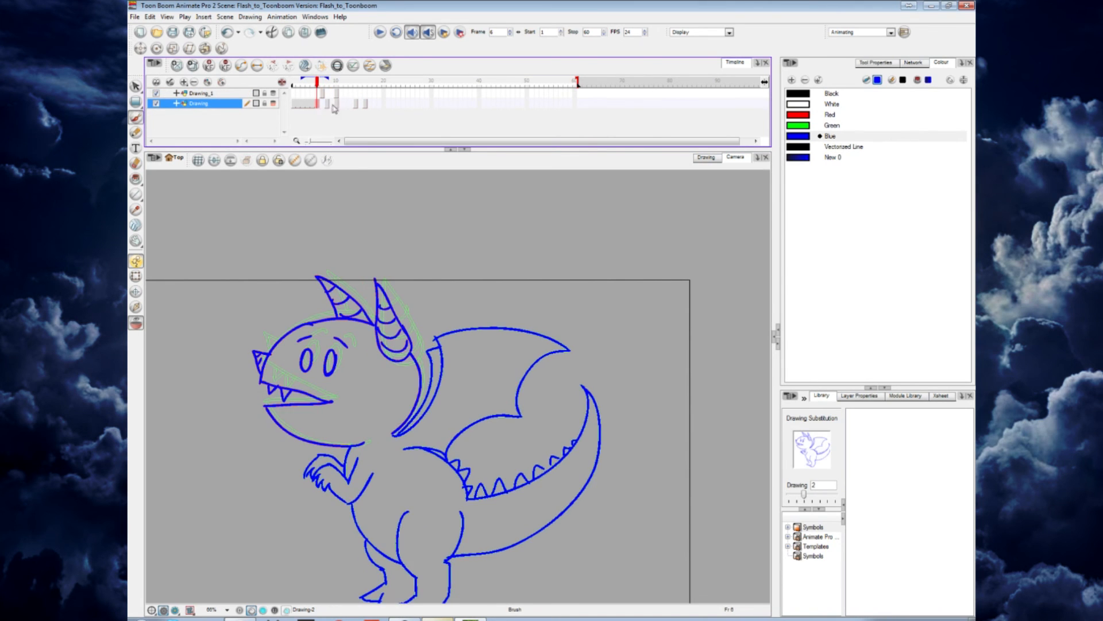
- Clear the circle drawings from frames 7 to 10 of the Drawing_1 layer
{"action": "mouse_move", "coordinate": [316, 84]}
{"action": "left_mouse_down"}
{"action": "mouse_move", "coordinate": [364, 86]}
{"action": "mouse_move", "coordinate": [322, 85]}
{"action": "left_mouse_up"}
{"action": "left_click_drag", "start_coordinate": [322, 94], "coordinate": [337, 94]}
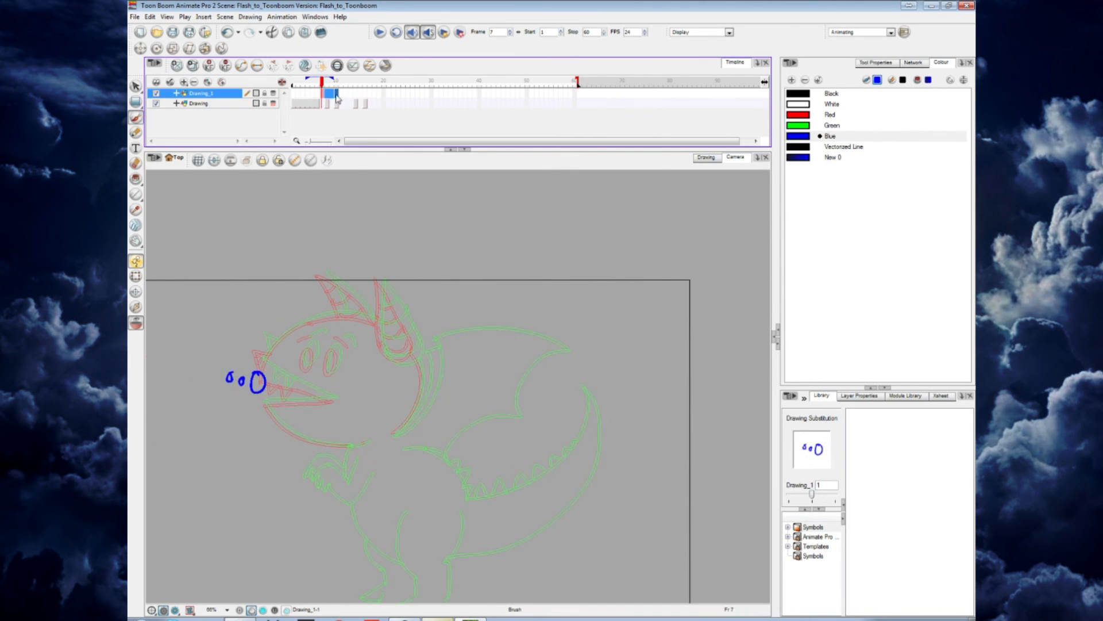
{"action": "right_click", "coordinate": [336, 94]}
{"action": "left_click", "coordinate": [366, 370]}
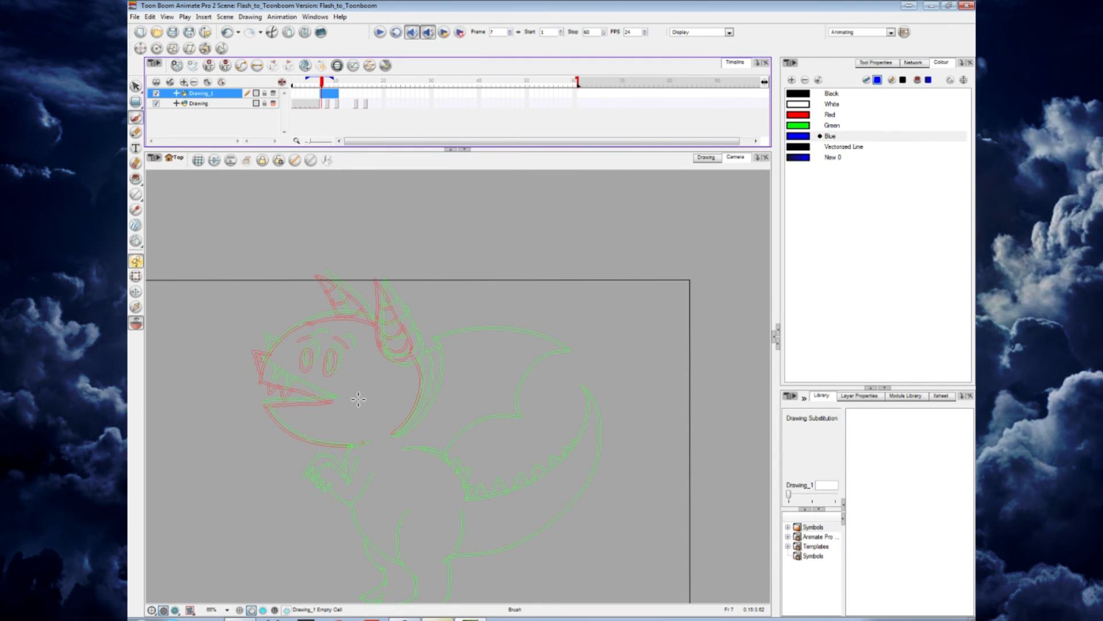
- Return to frame 6 of the Drawing layer and fit the whole camera frame in view
{"action": "left_click", "coordinate": [321, 105]}
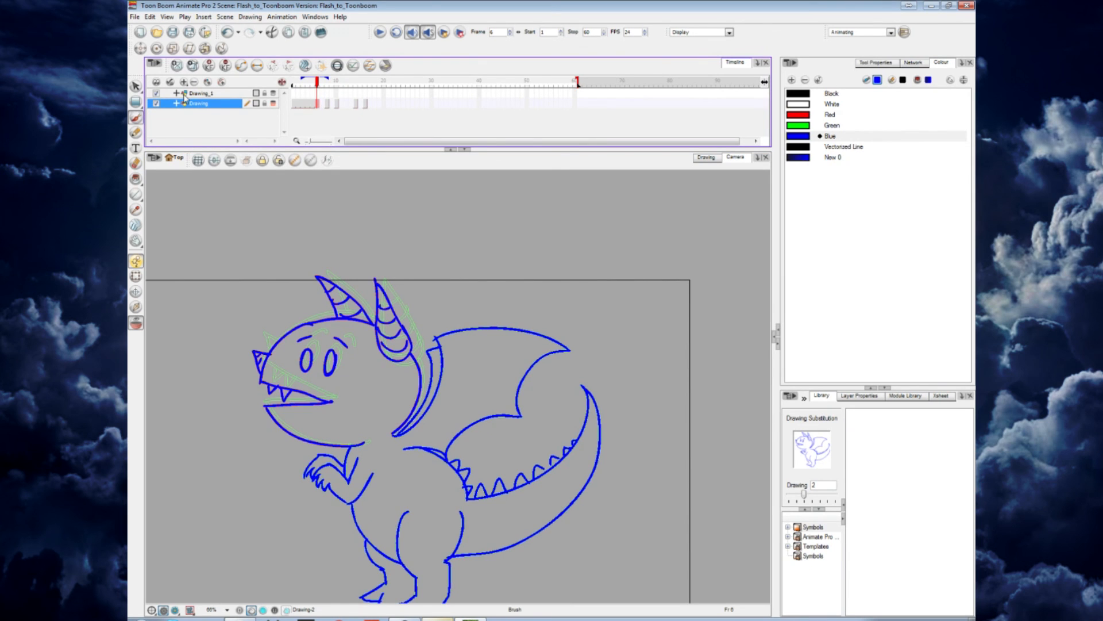
{"action": "left_click", "coordinate": [135, 241]}
{"action": "left_click_drag", "start_coordinate": [344, 388], "coordinate": [432, 323]}
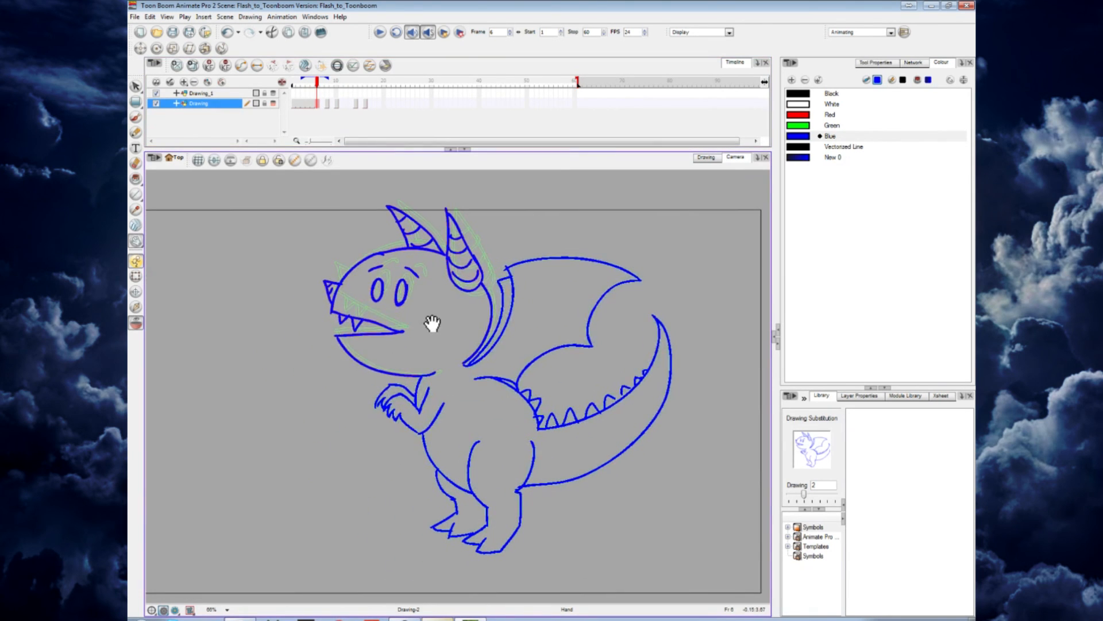
{"action": "key", "text": "2"}
{"action": "key", "text": "2"}
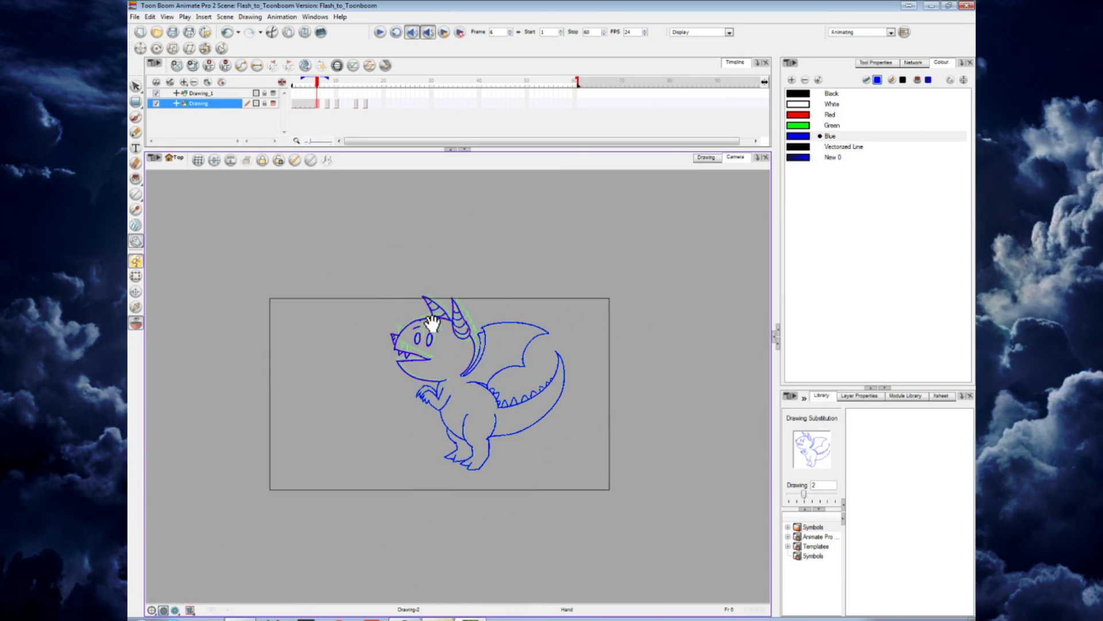